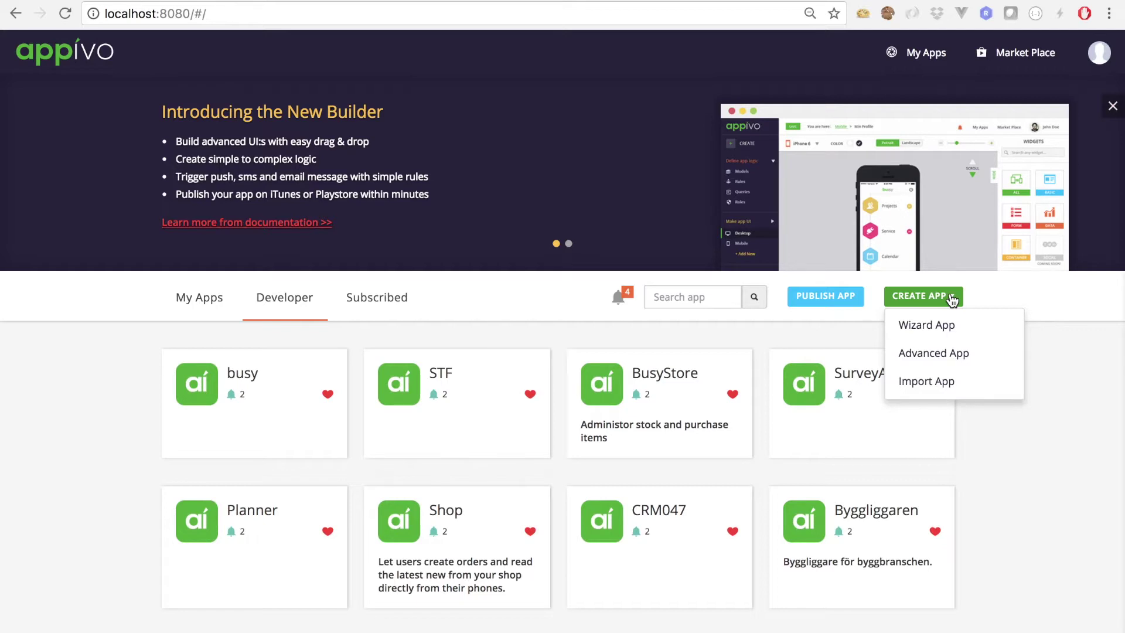
Create a new advanced app and name it SensorData.
click(934, 353)
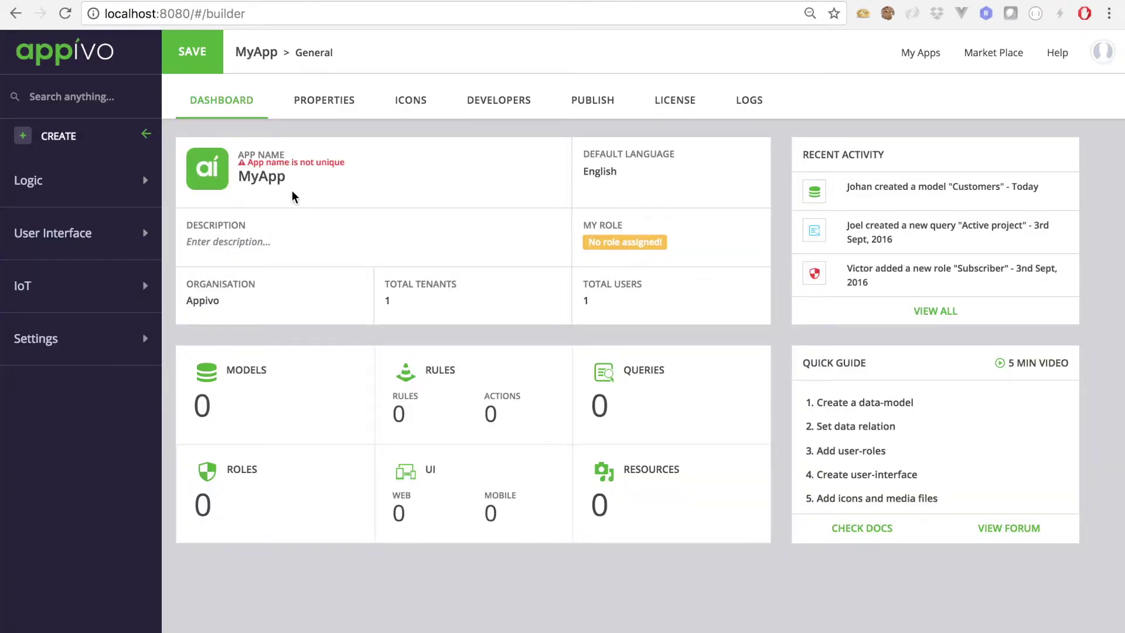
double_click(291, 174)
text(S)
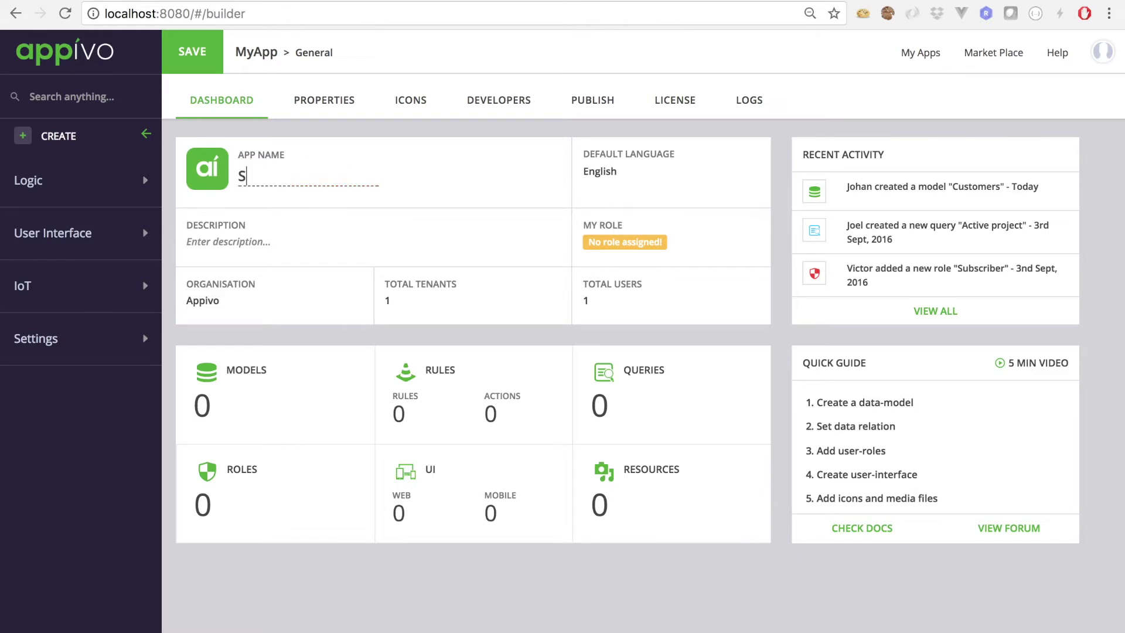
text(ensorData)
key(Return)
Create a data model named SensorValue from scratch, keeping the Data type.
click(32, 181)
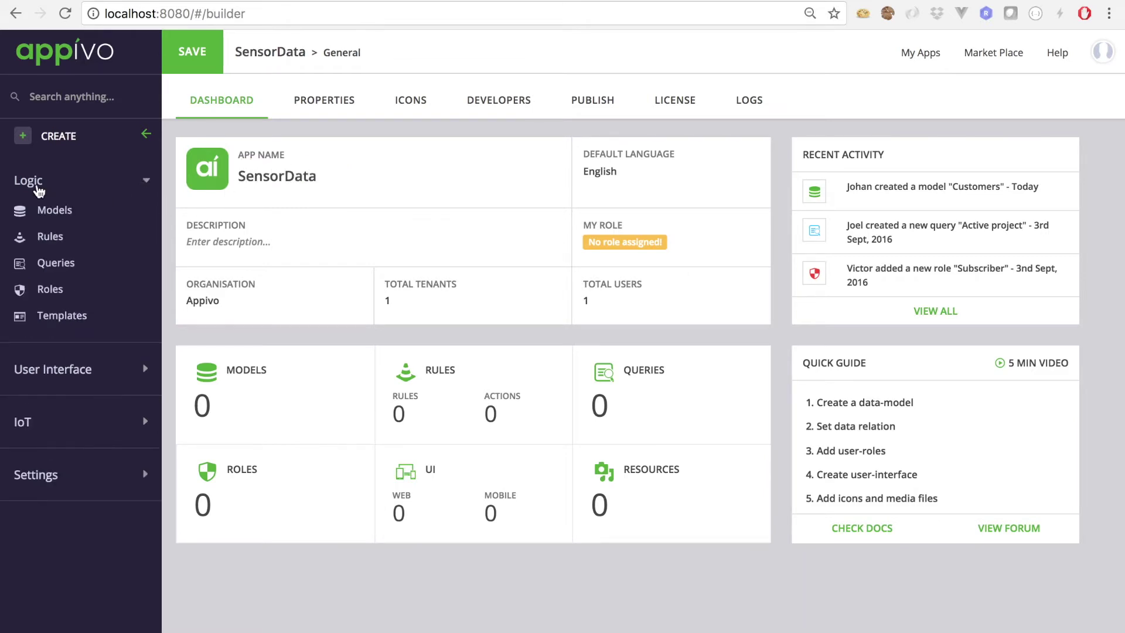
click(50, 217)
click(691, 394)
text(SensorValu)
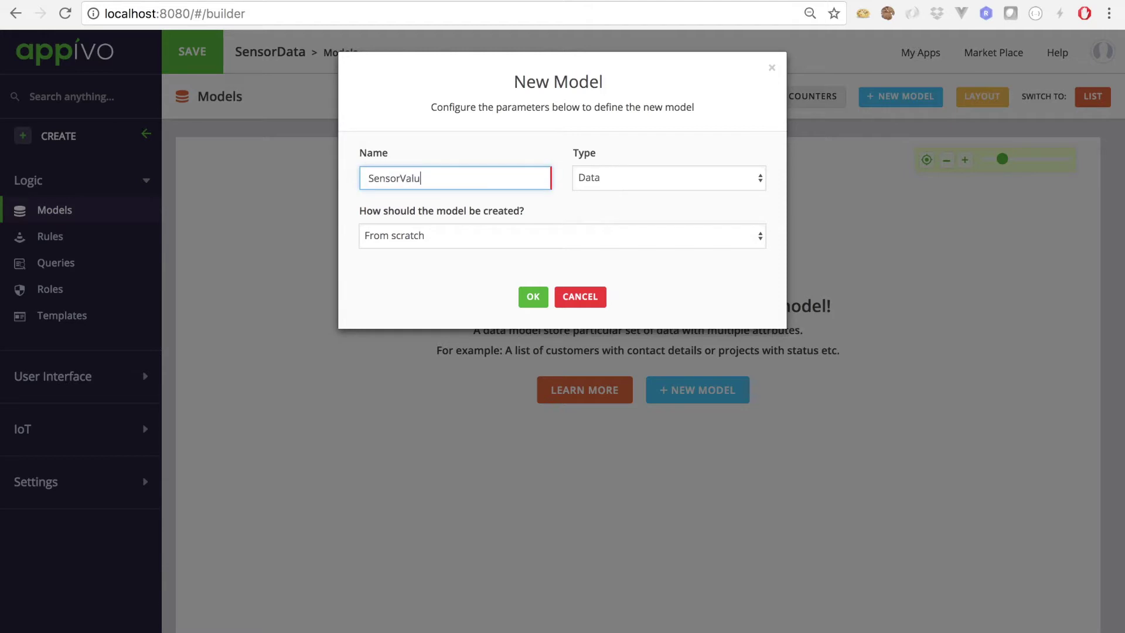
text(e)
click(532, 297)
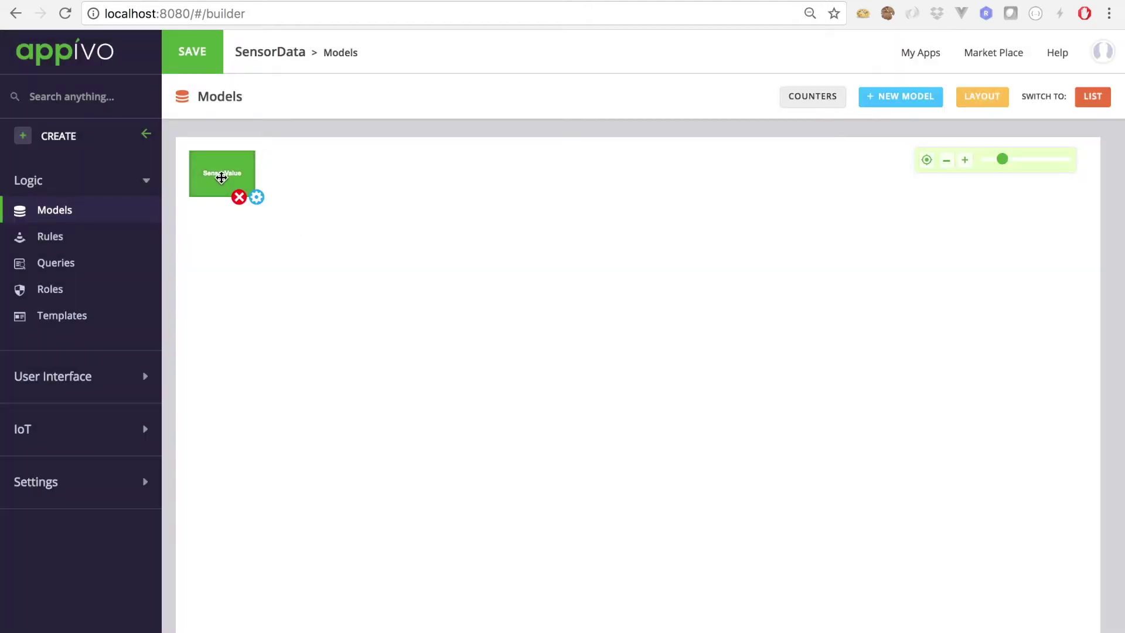
Add a required Float attribute named Value to the SensorValue model.
double_click(221, 177)
drag(990, 287, 332, 292)
click(232, 255)
text(Value)
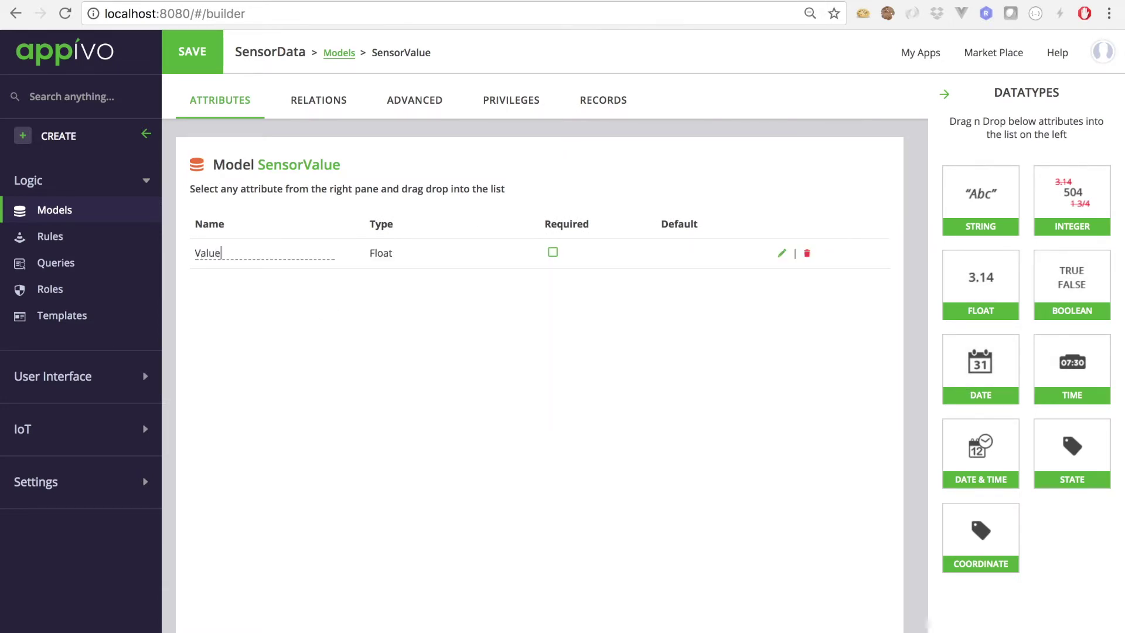
key(Return)
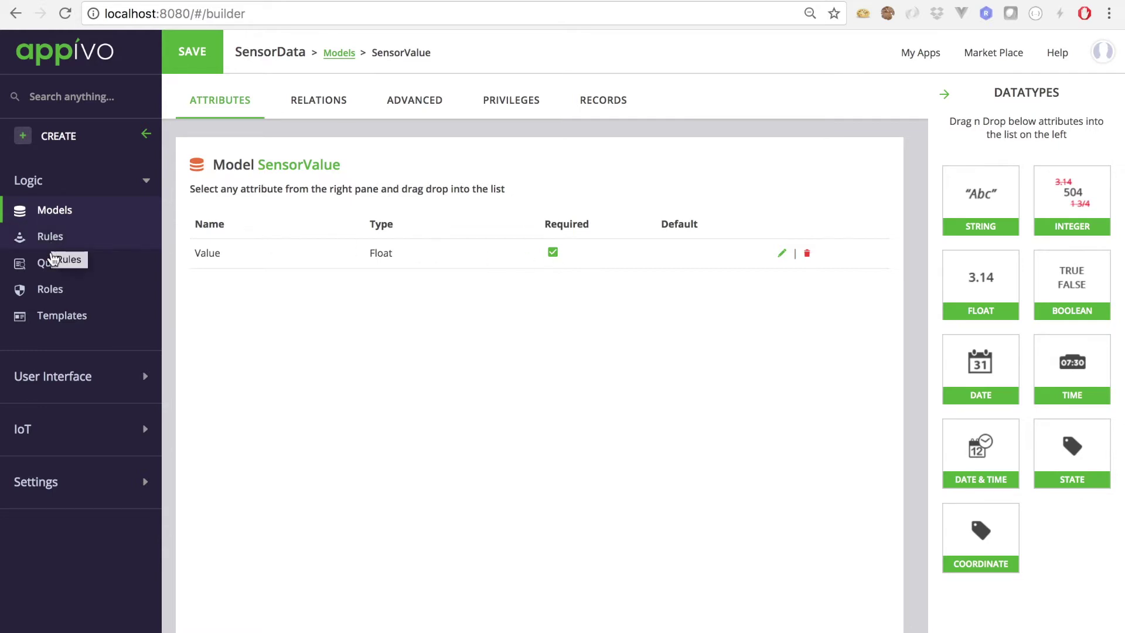
Create a role named Admin and grant it all permissions on the SensorValue model.
click(52, 296)
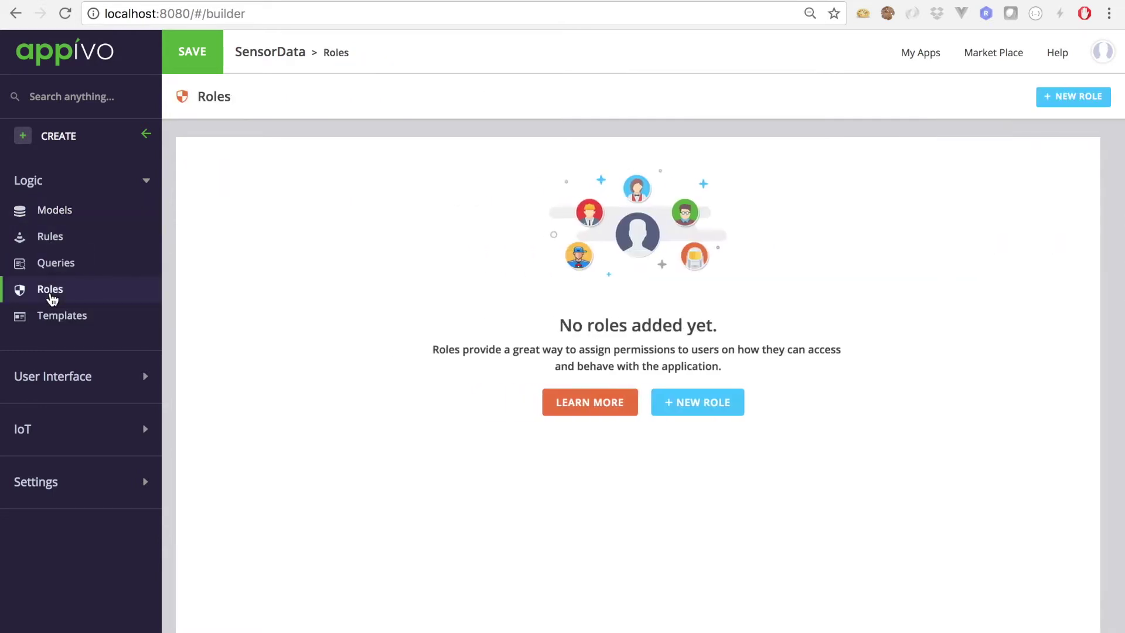
click(697, 406)
click(287, 164)
double_click(288, 165)
text(Admin)
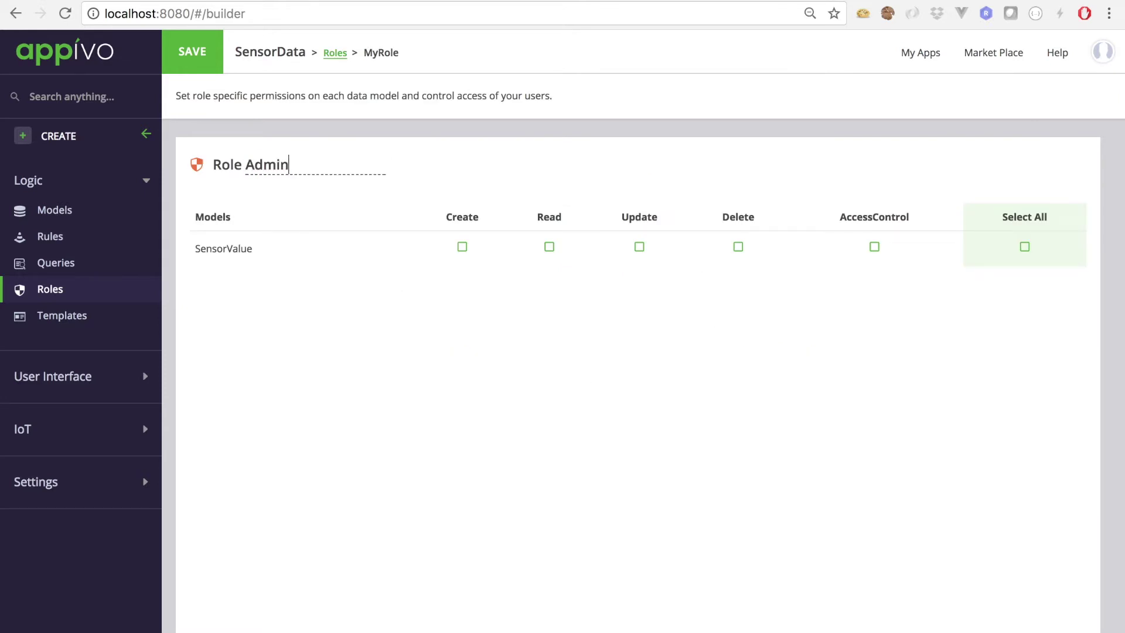
key(Return)
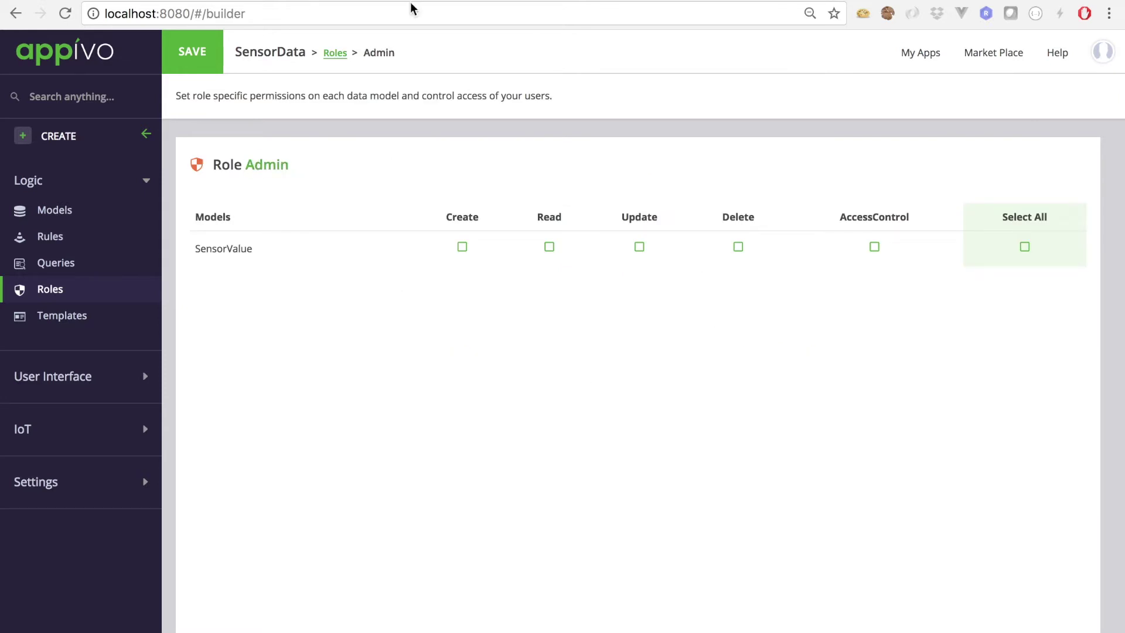
click(1025, 247)
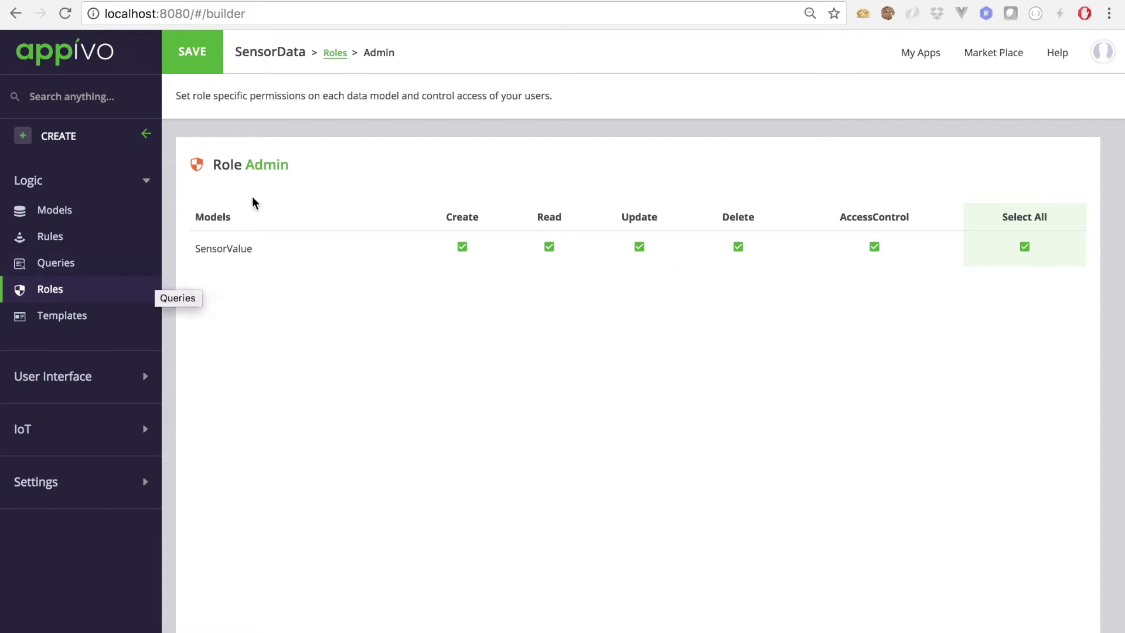
Create a second role named Device and grant it only the Create permission on SensorValue.
click(339, 54)
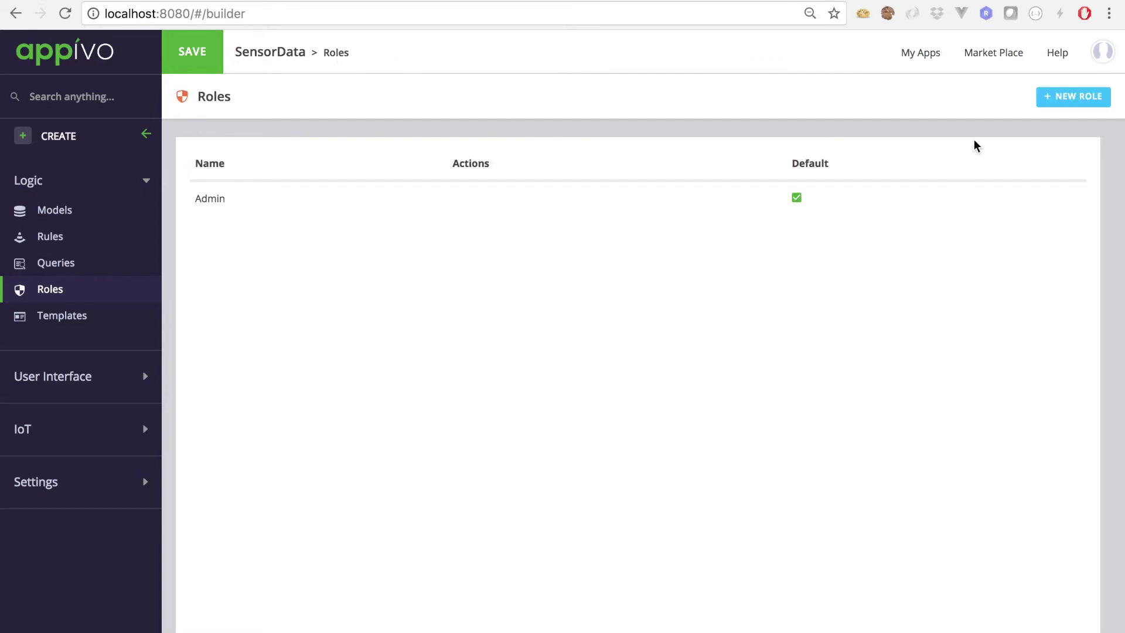
click(1045, 99)
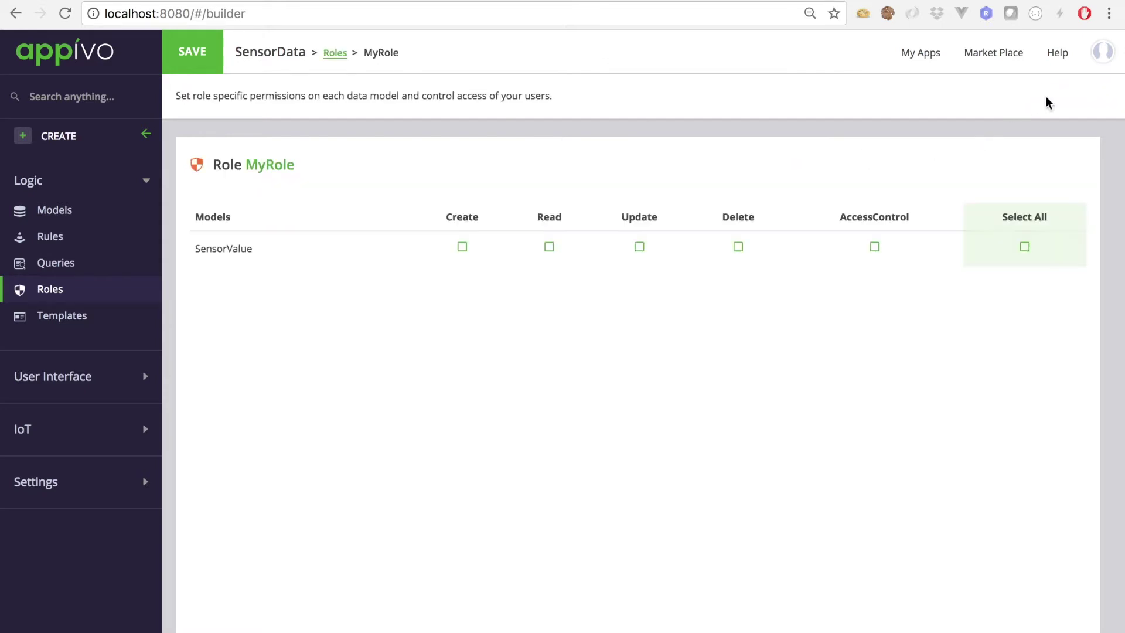
click(287, 165)
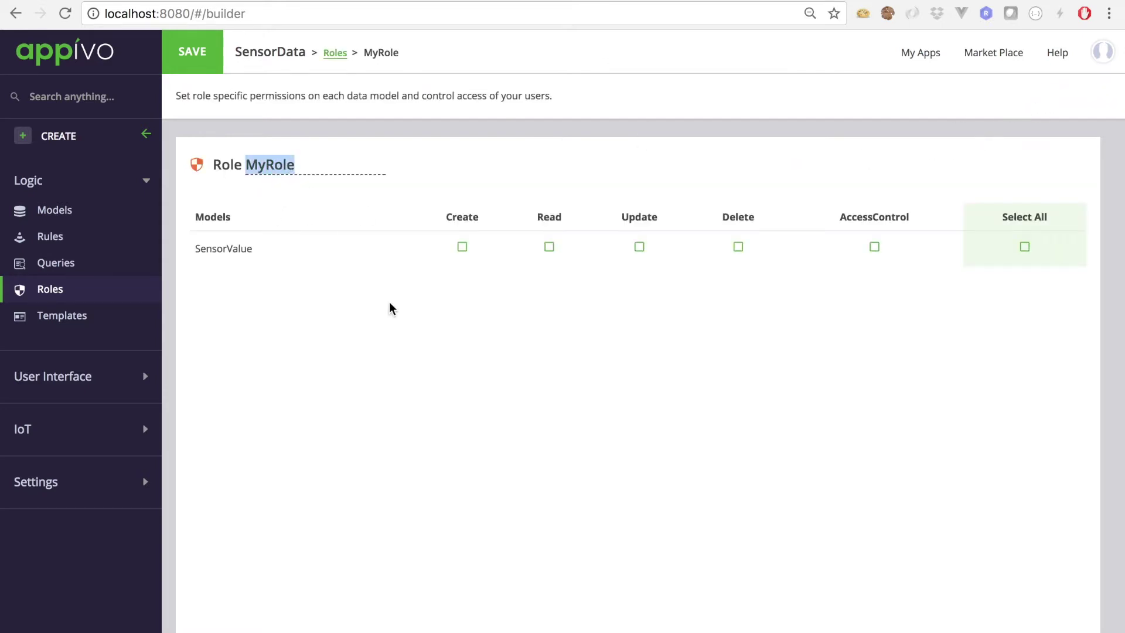
text(Device)
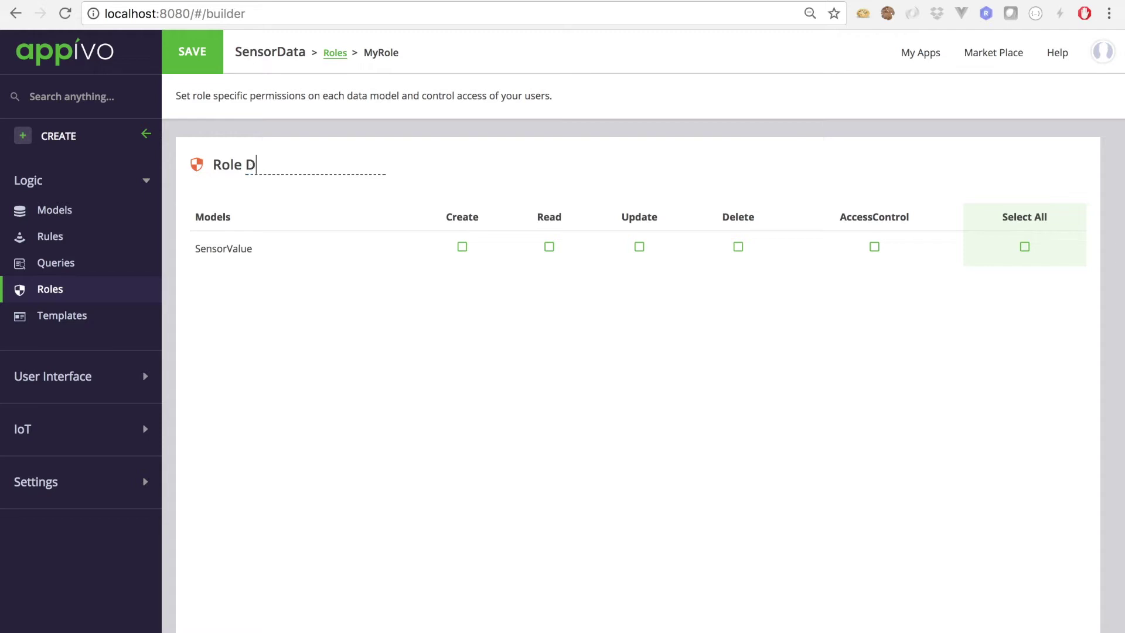
key(Return)
click(462, 247)
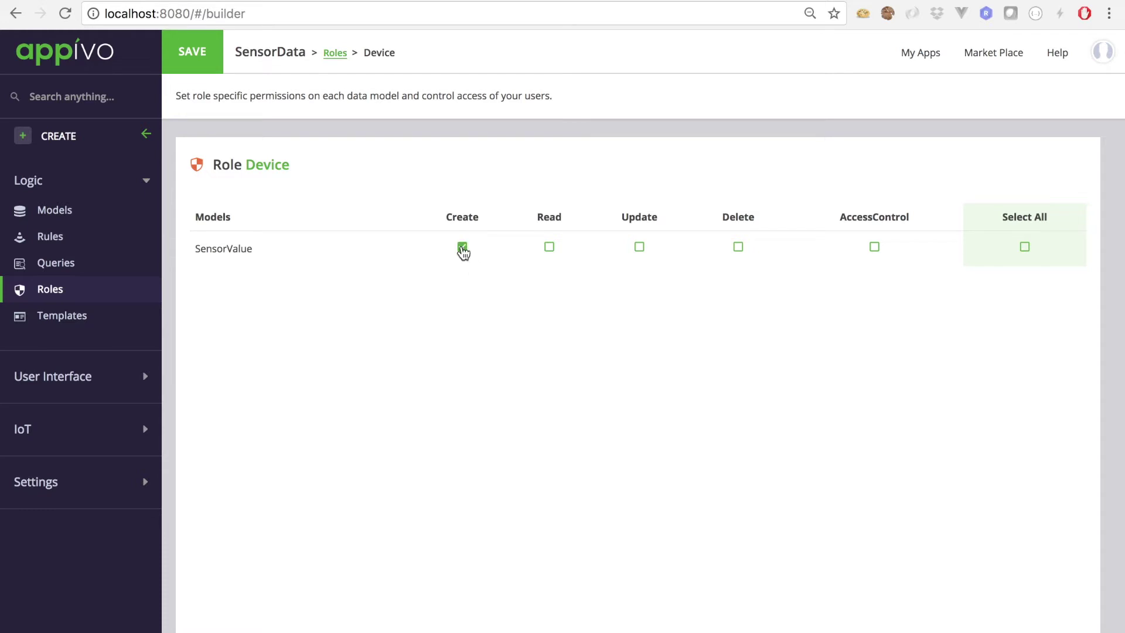
Create a user interface of type Web named web, keeping the 1920px width.
click(64, 220)
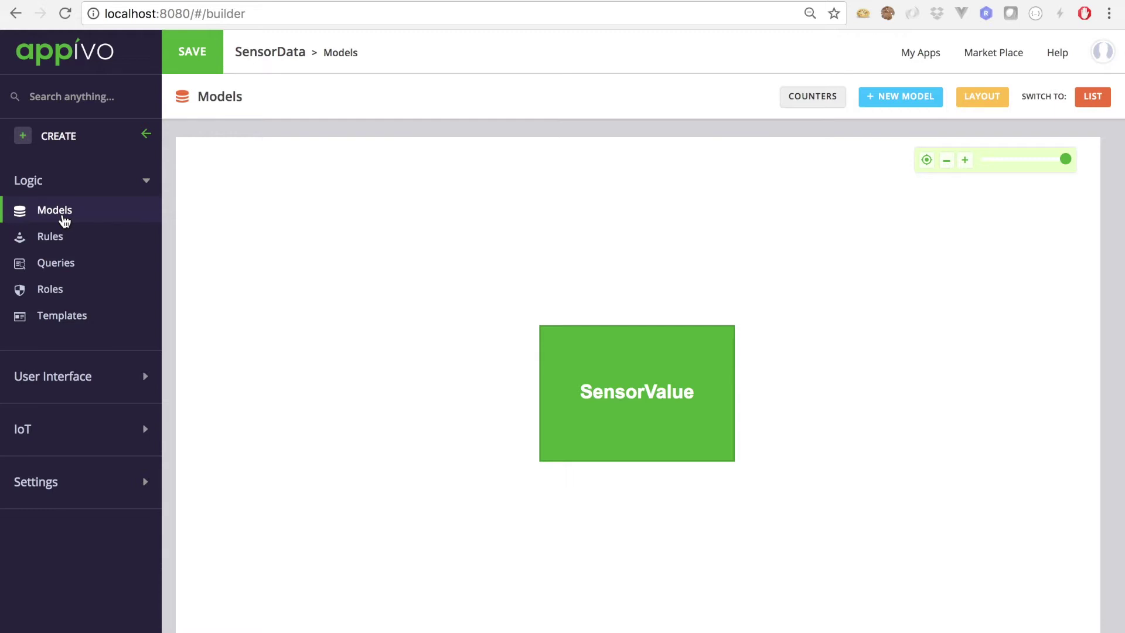
click(48, 379)
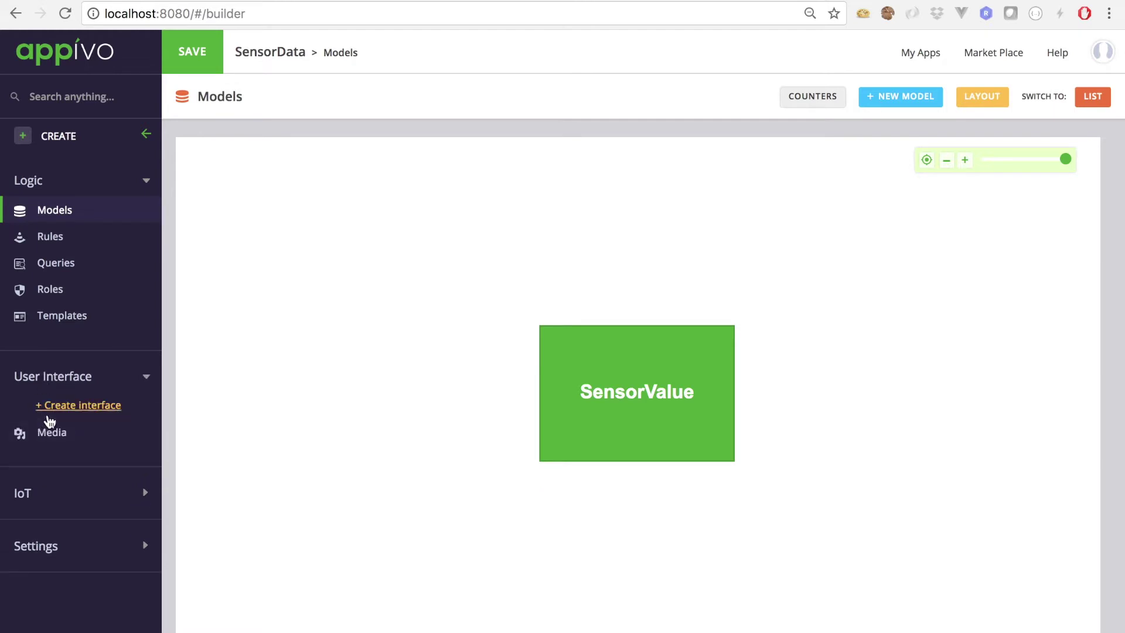
click(67, 405)
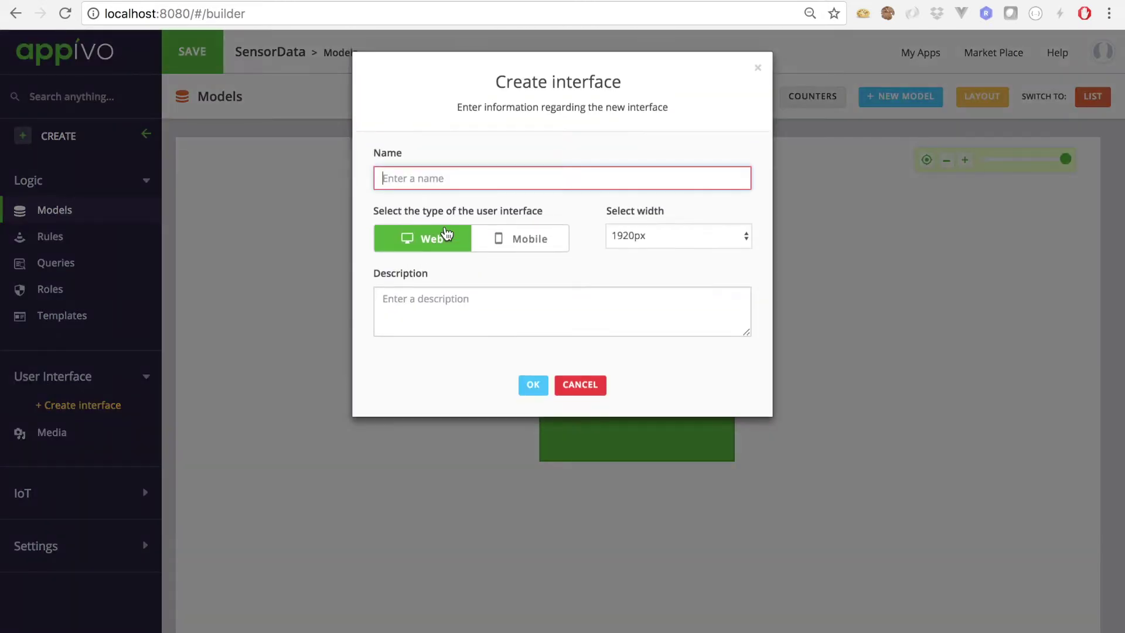
text(web)
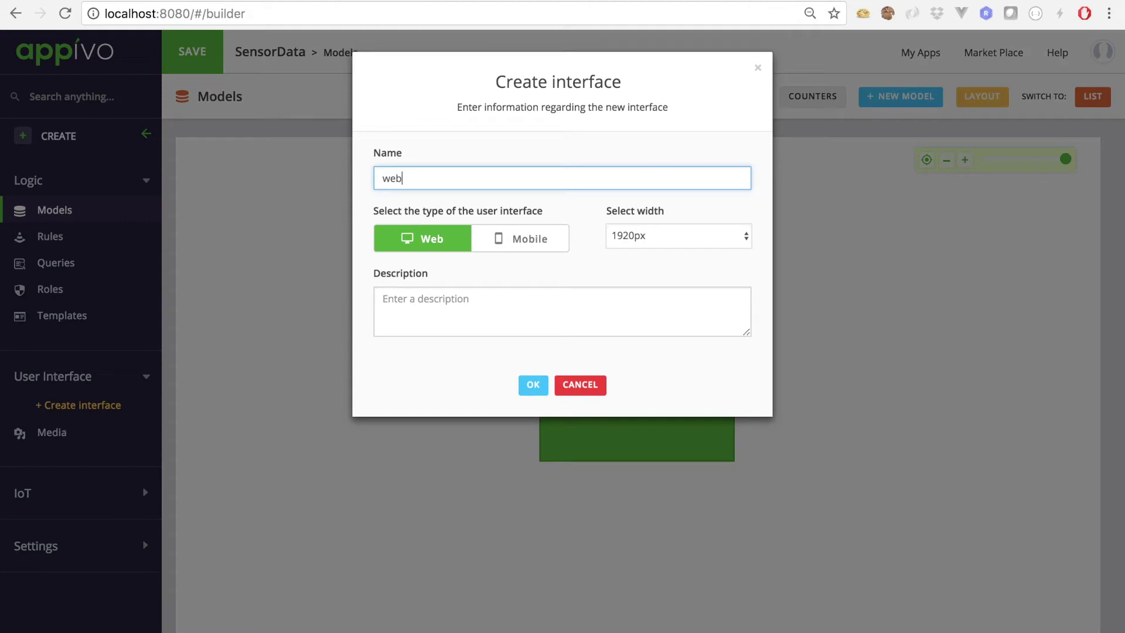
click(534, 389)
Add a new view based on the blank template to the web interface.
click(54, 413)
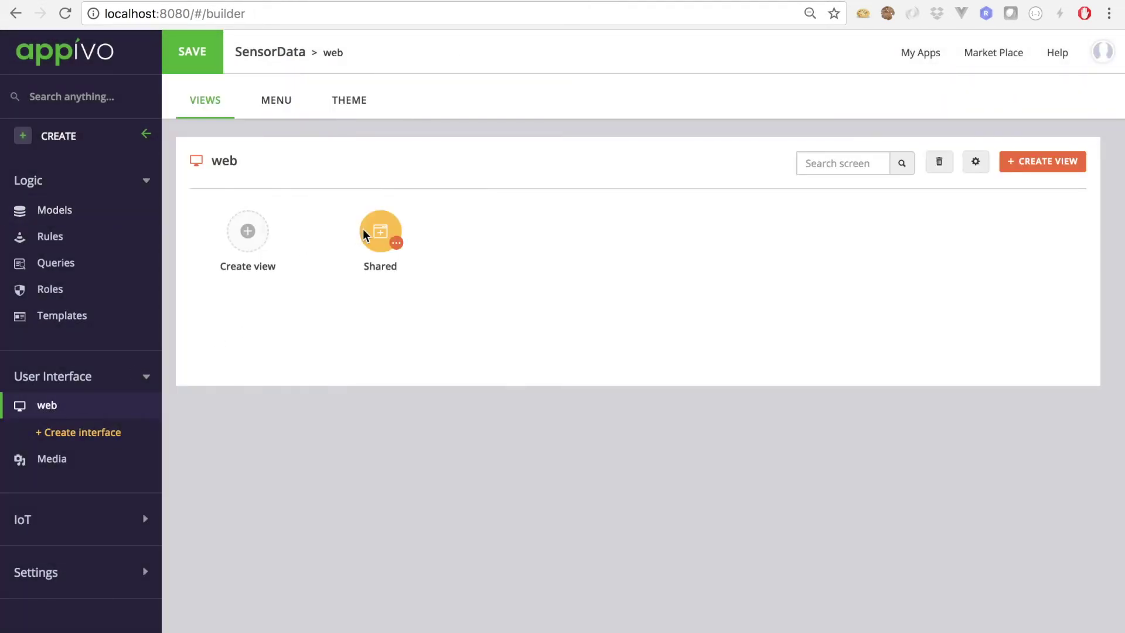
click(1038, 162)
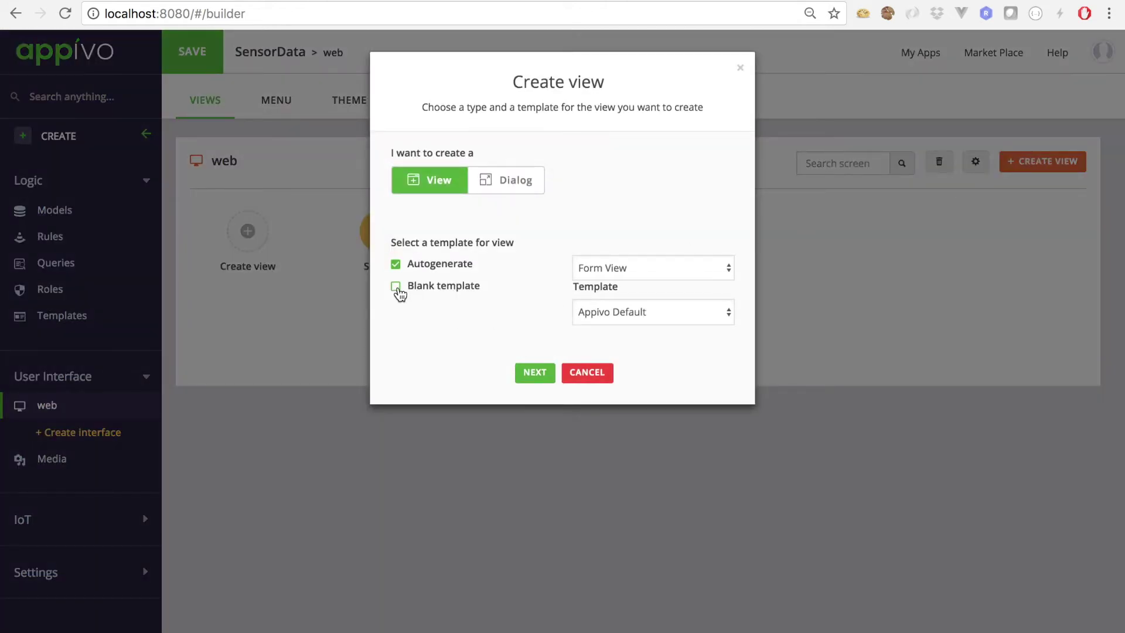
click(395, 286)
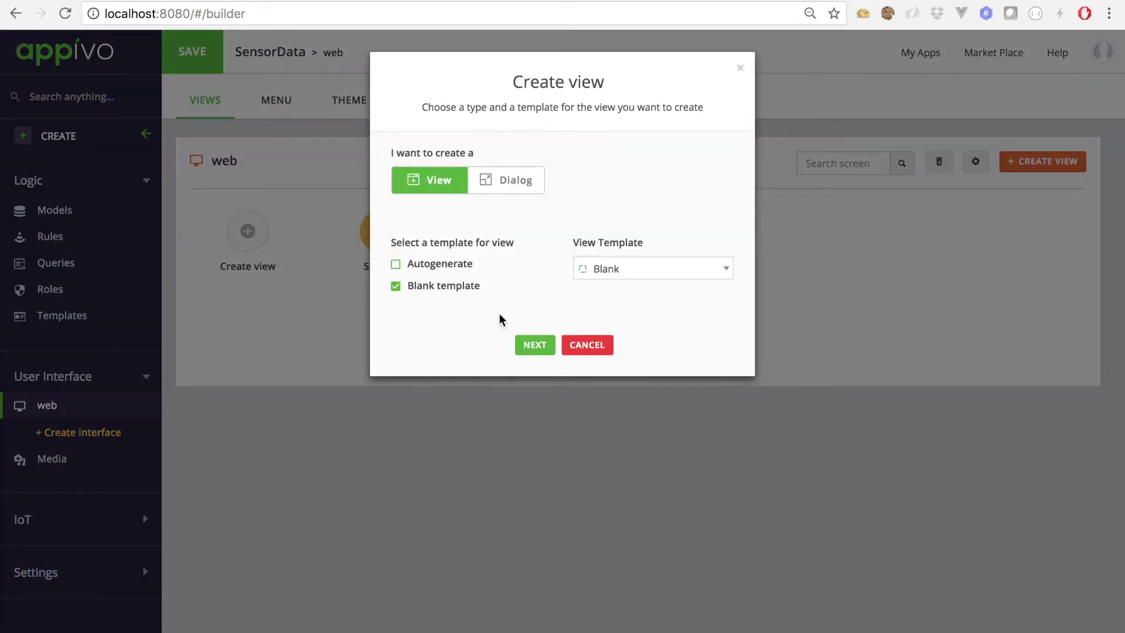
click(535, 346)
click(567, 239)
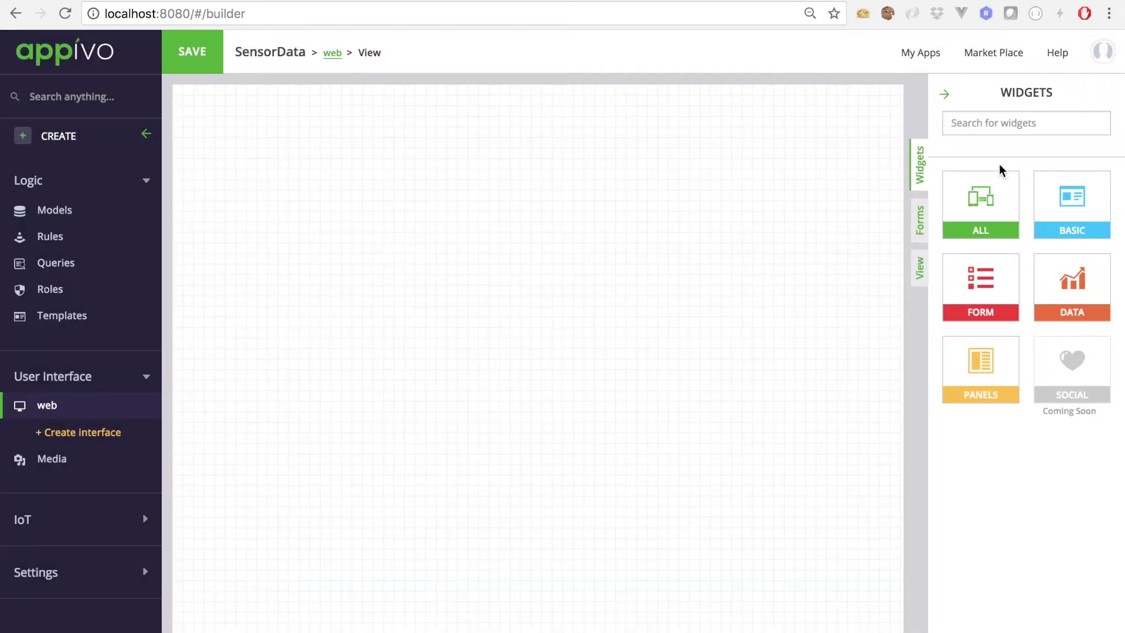
Place a DataGrid widget for the SensorValue model in the view and turn off its Summary option.
click(979, 122)
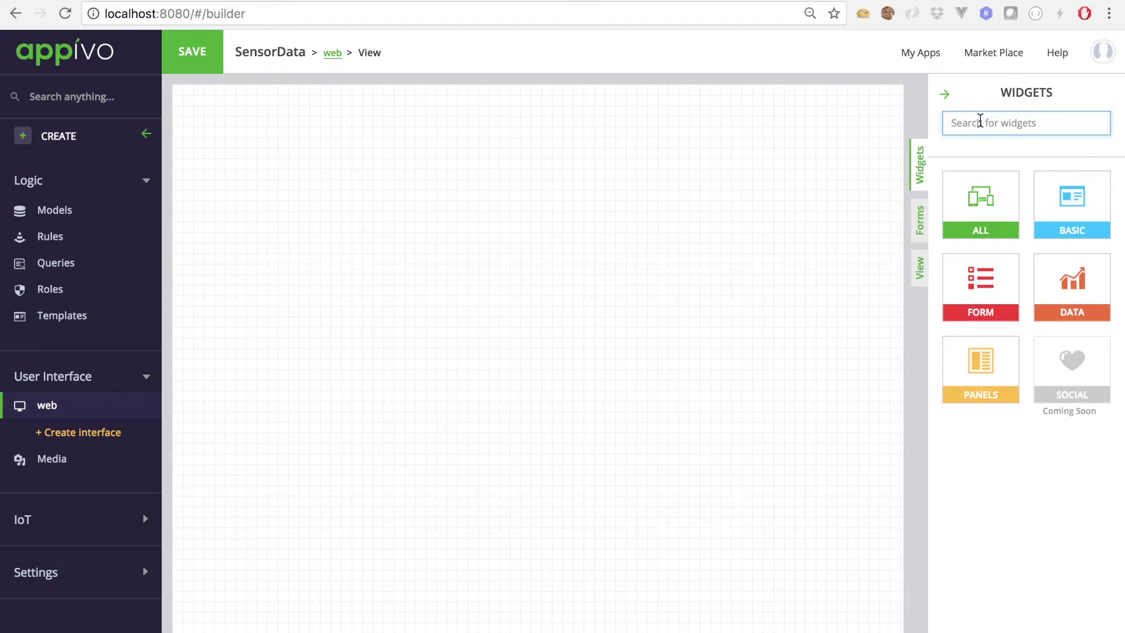
text(data)
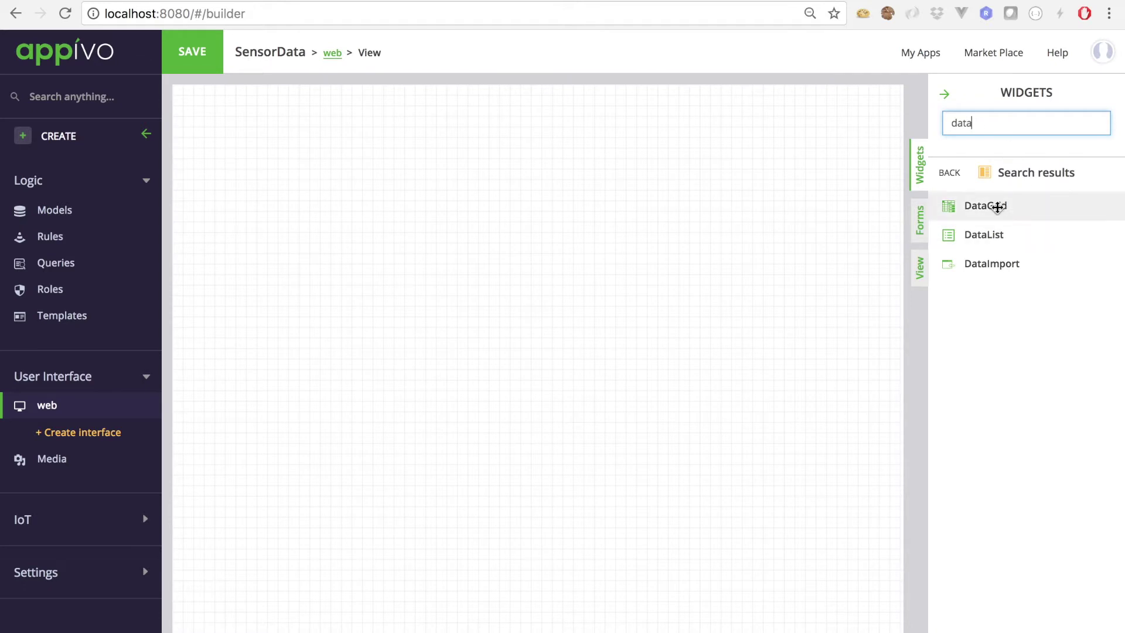
drag(997, 207, 371, 228)
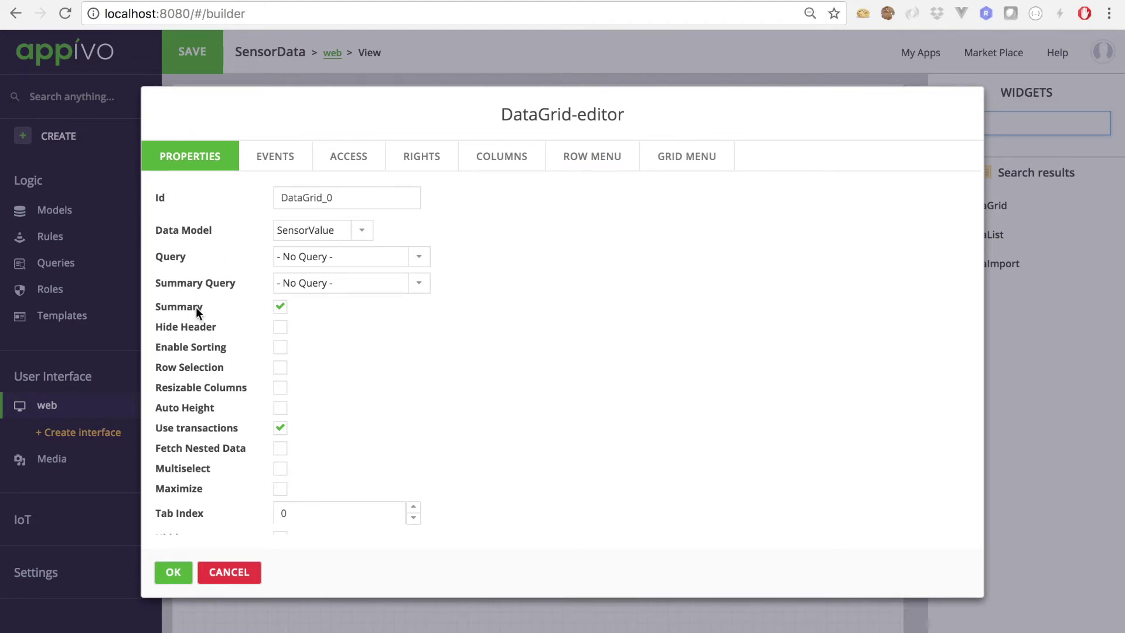
click(279, 309)
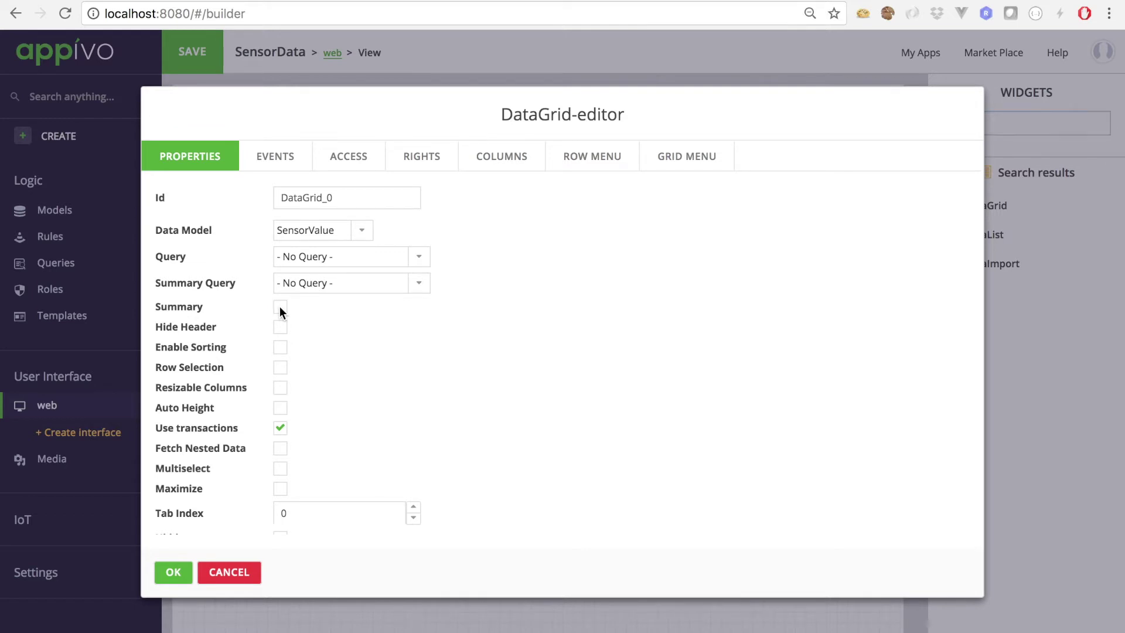
Include created_at as the grid's first column, ahead of Value, and name that column Timestamp.
click(502, 156)
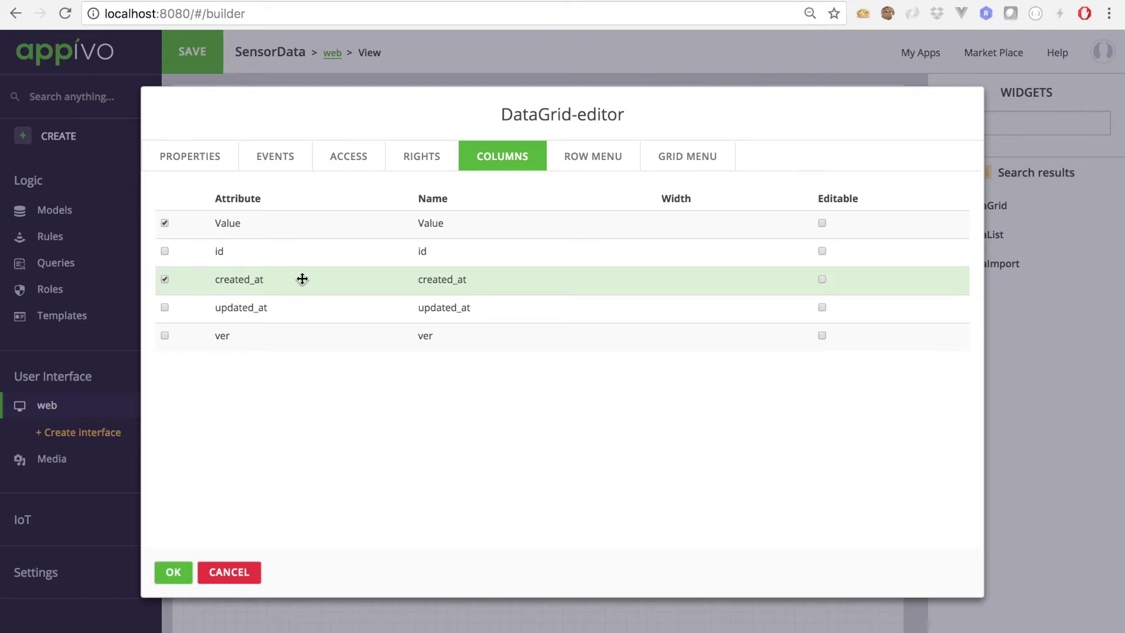
drag(397, 281, 403, 222)
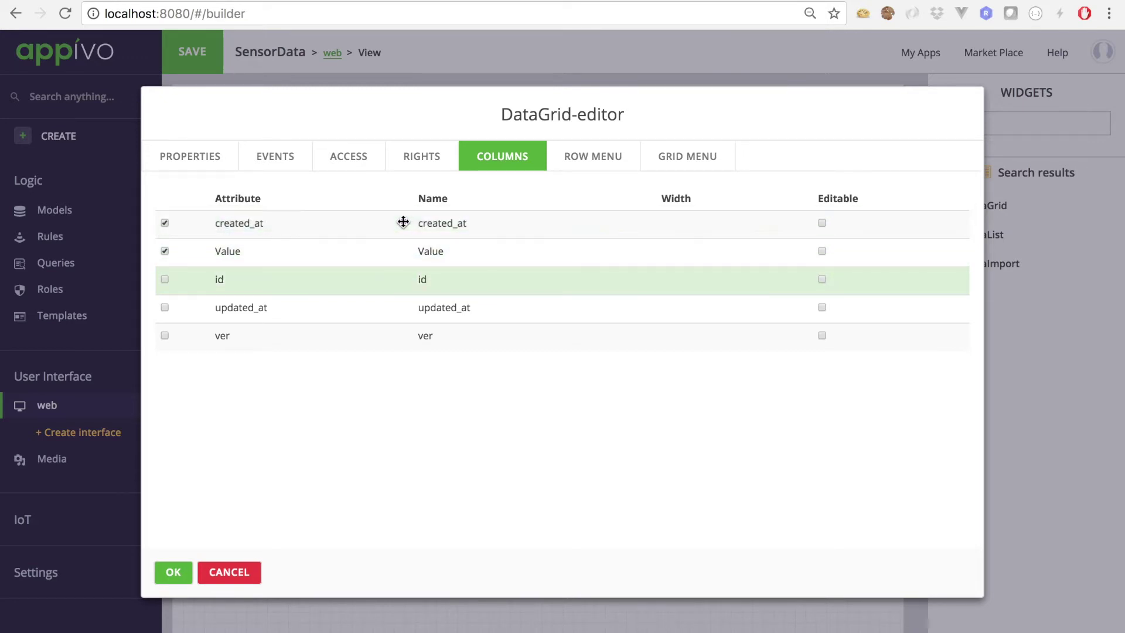
click(463, 222)
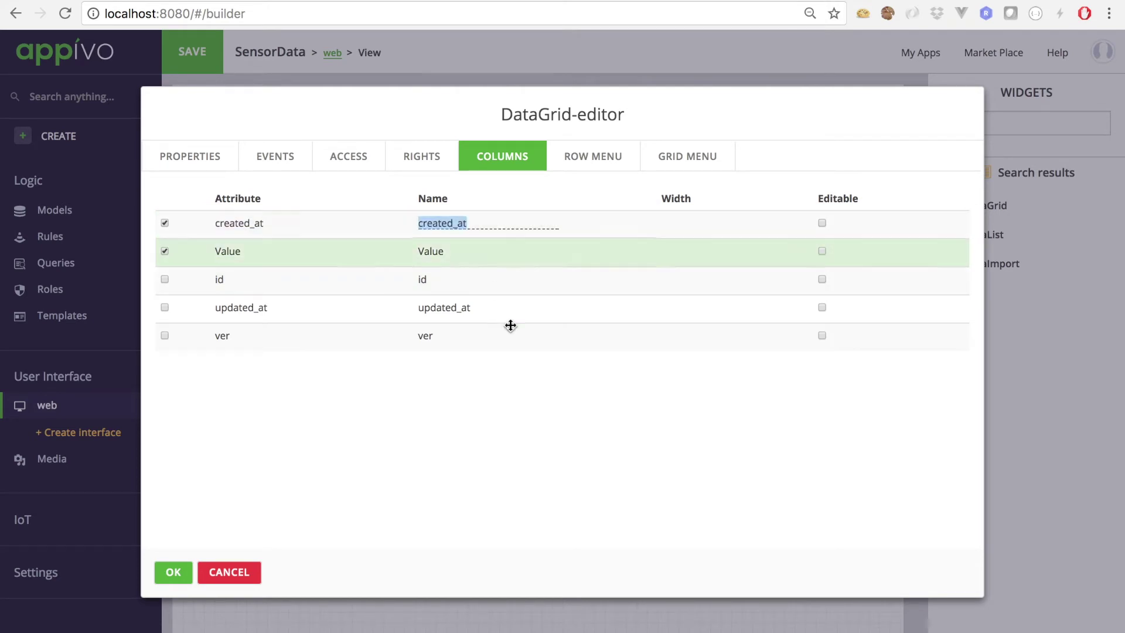
text(Timestamp)
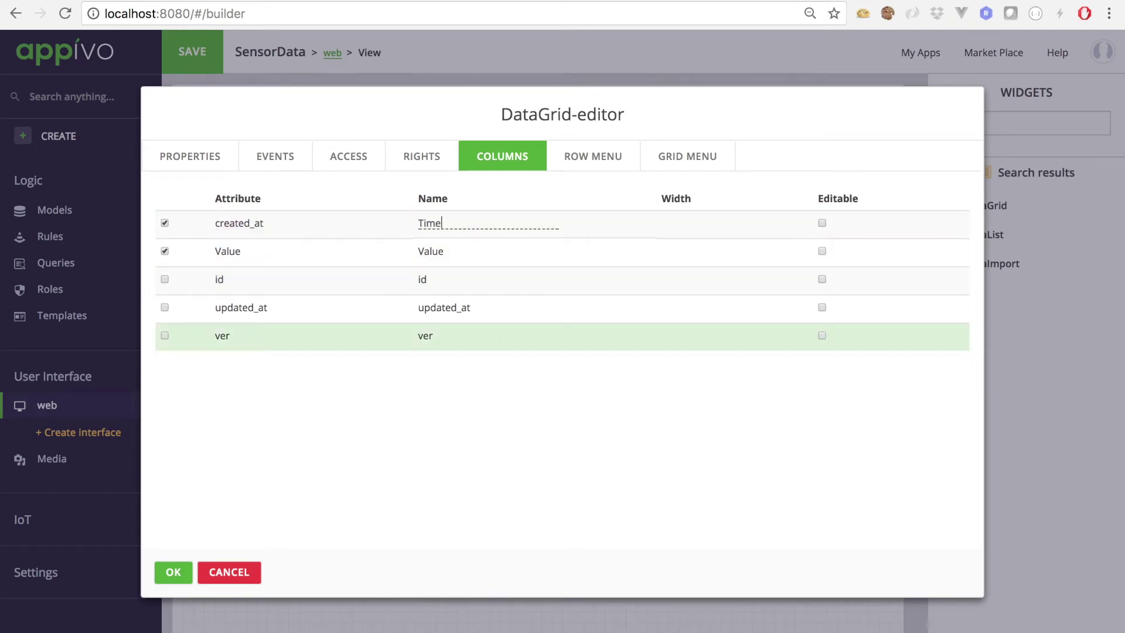
key(Return)
click(175, 572)
Move the data grid near the view's upper-left corner and enlarge it to fill most of the view.
drag(442, 258, 335, 194)
drag(426, 282, 867, 614)
Add a label widget with the text Sensorvalues above the data grid.
click(985, 121)
key(BackSpace)
key(BackSpace)
key(BackSpace)
key(BackSpace)
text(label)
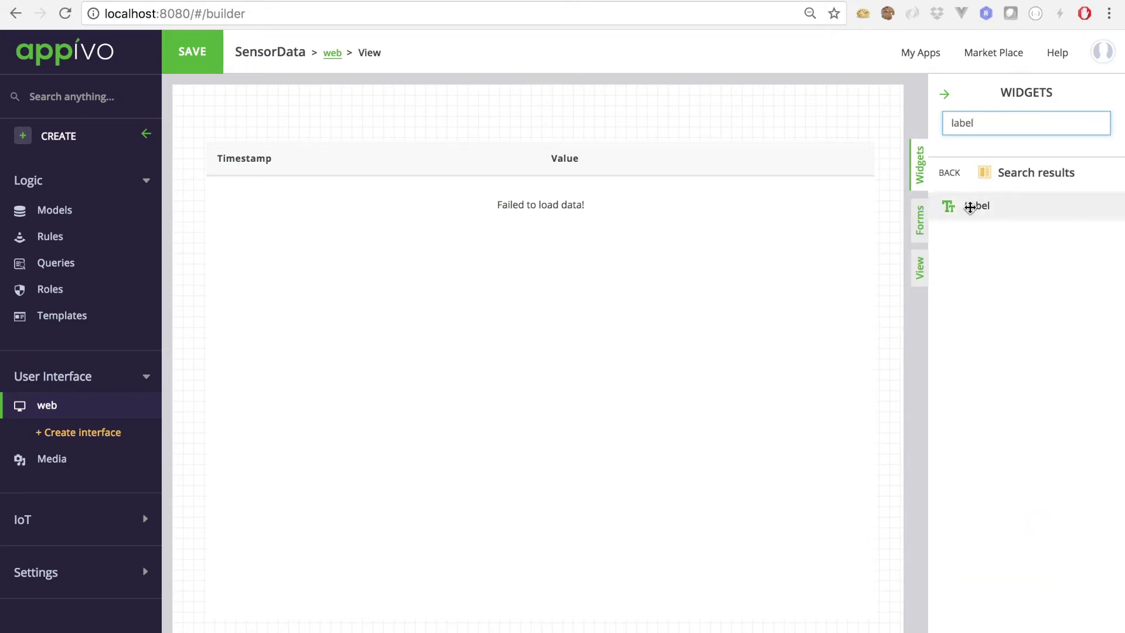
drag(970, 203, 262, 112)
double_click(318, 232)
text(Sensorvalues)
click(176, 573)
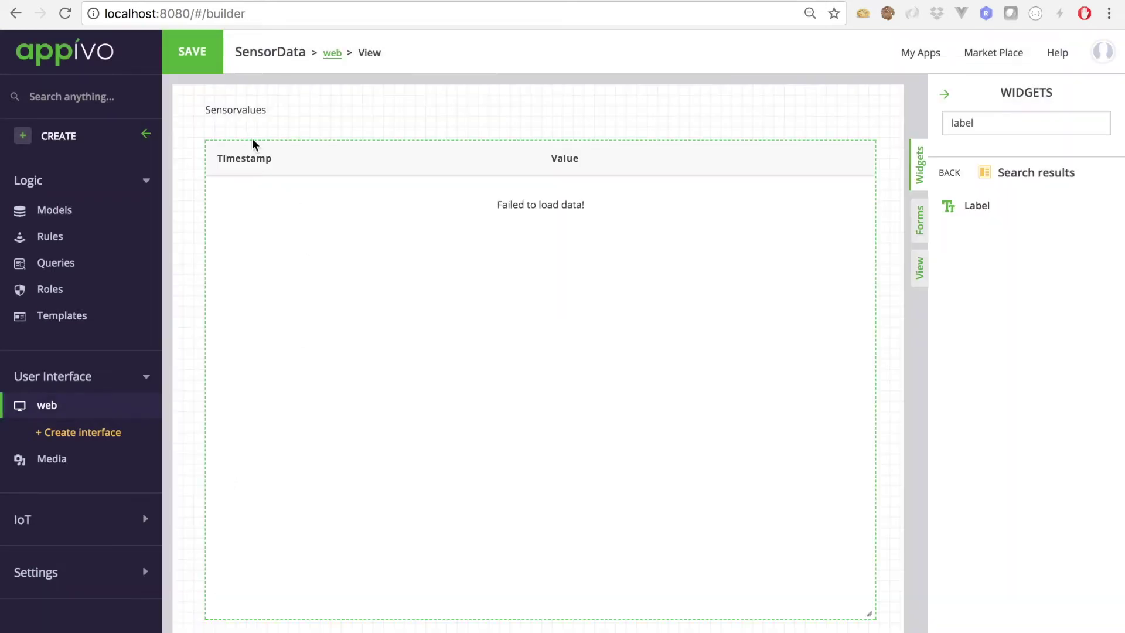
Enlarge the Sensorvalues label's font size to 26px and apply the style.
right_click(242, 112)
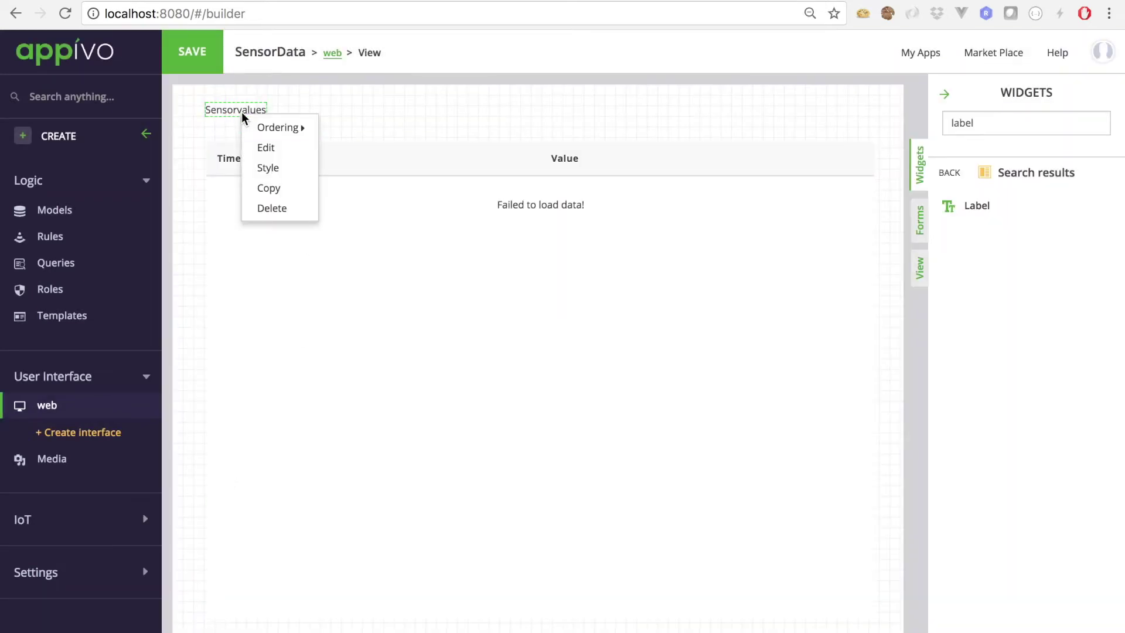
click(268, 169)
drag(1020, 285, 979, 286)
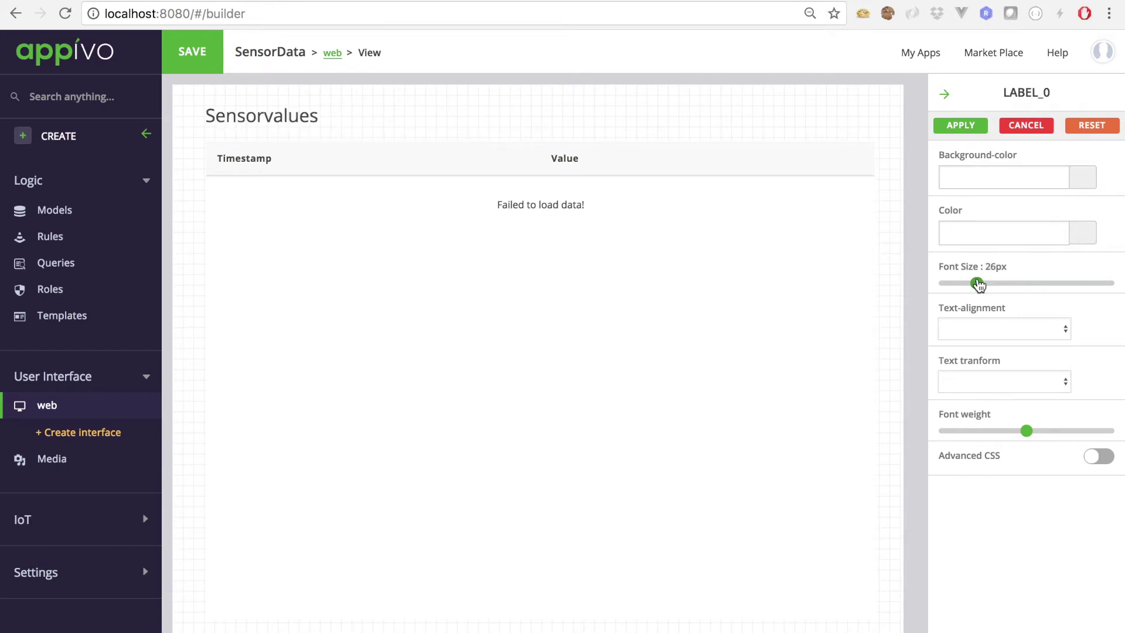
click(961, 125)
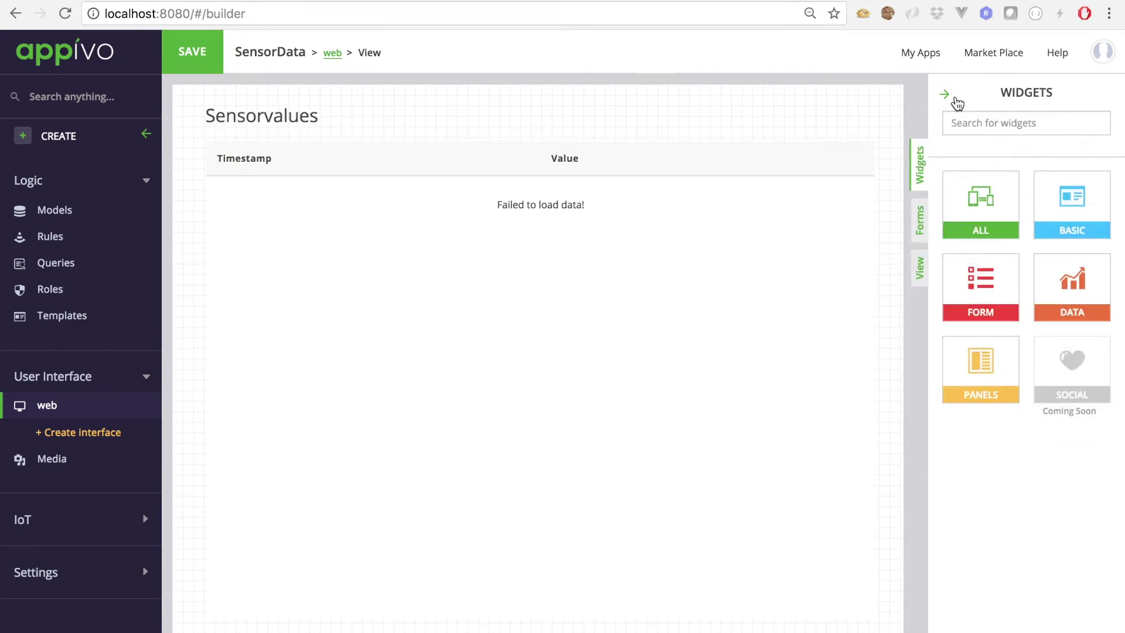
Add a button widget labelled Refresh above the data grid's right end, aligned with the Sensorvalues heading.
click(984, 125)
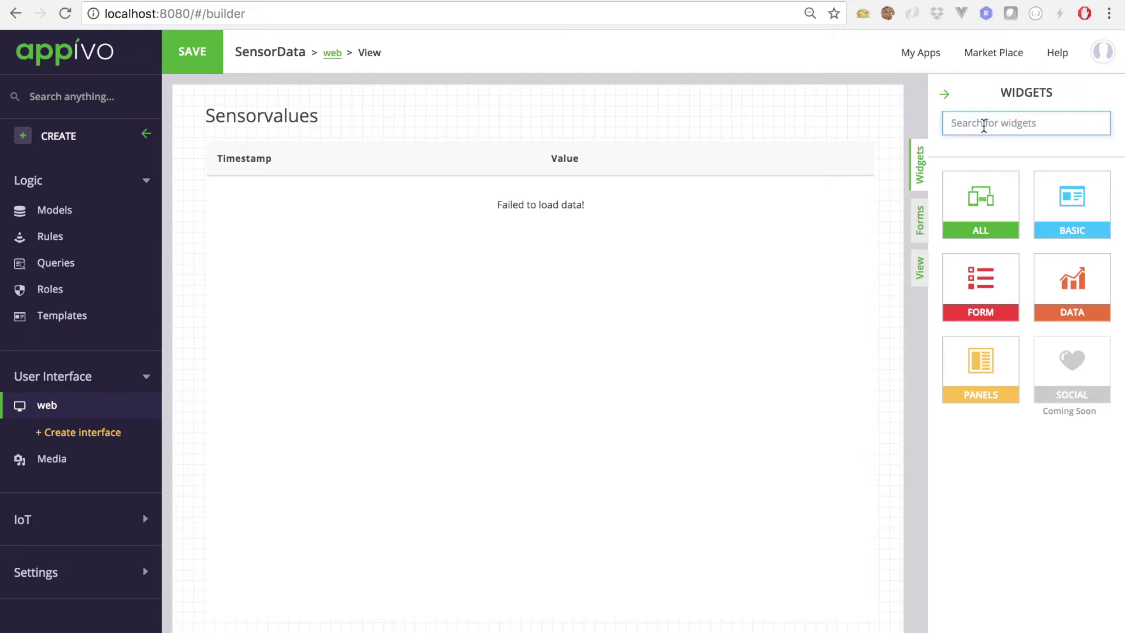
text(button)
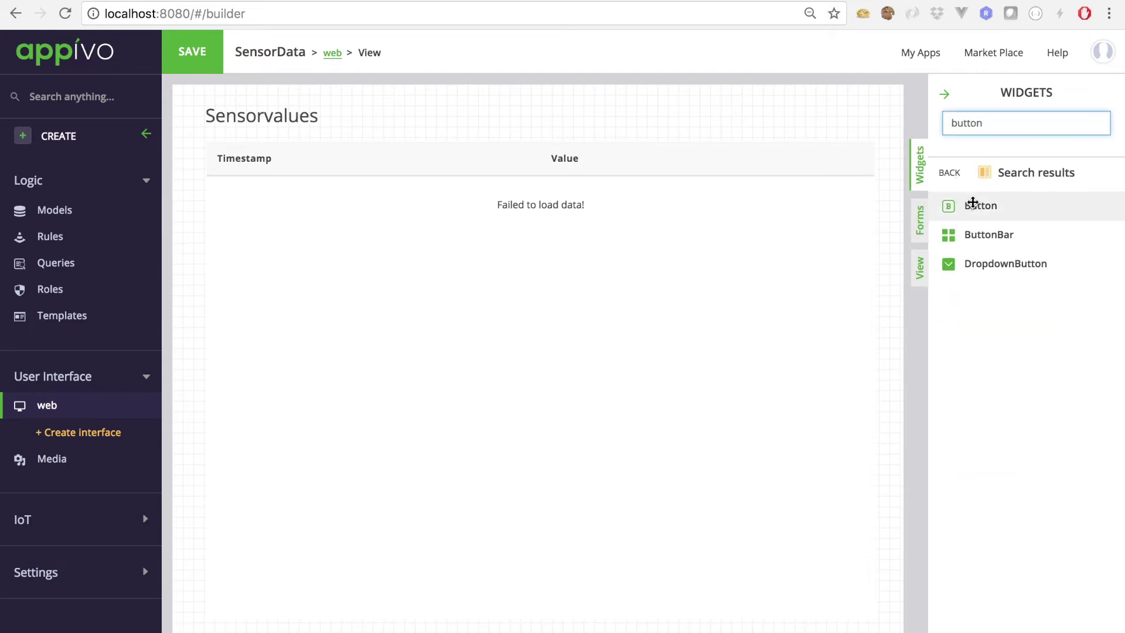
drag(975, 206, 849, 110)
double_click(343, 232)
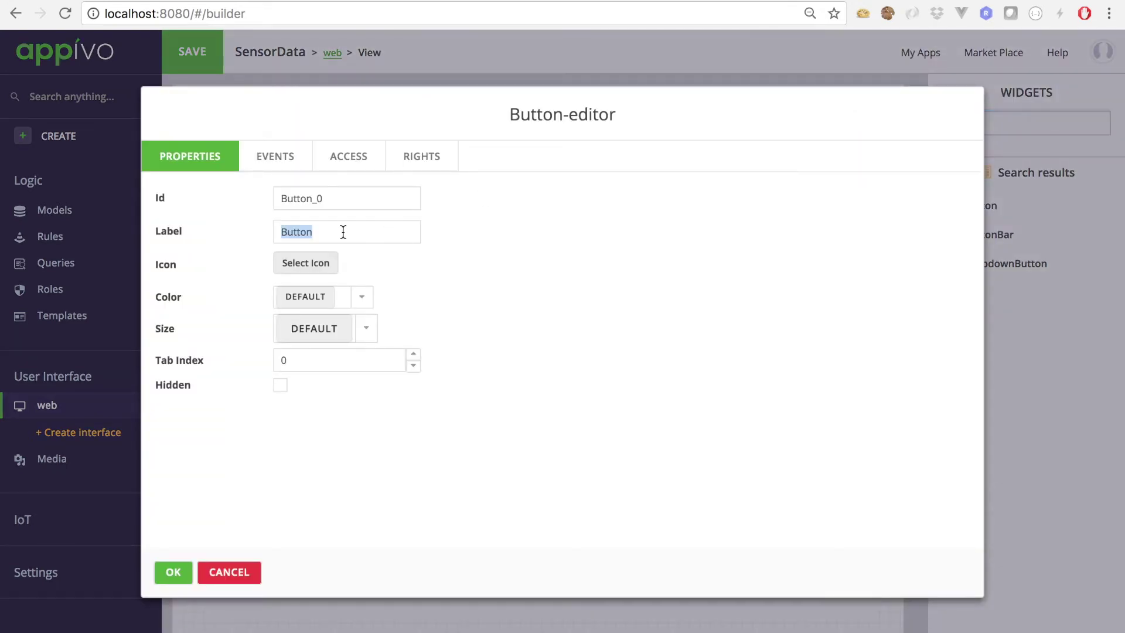
text(Refresh)
click(172, 573)
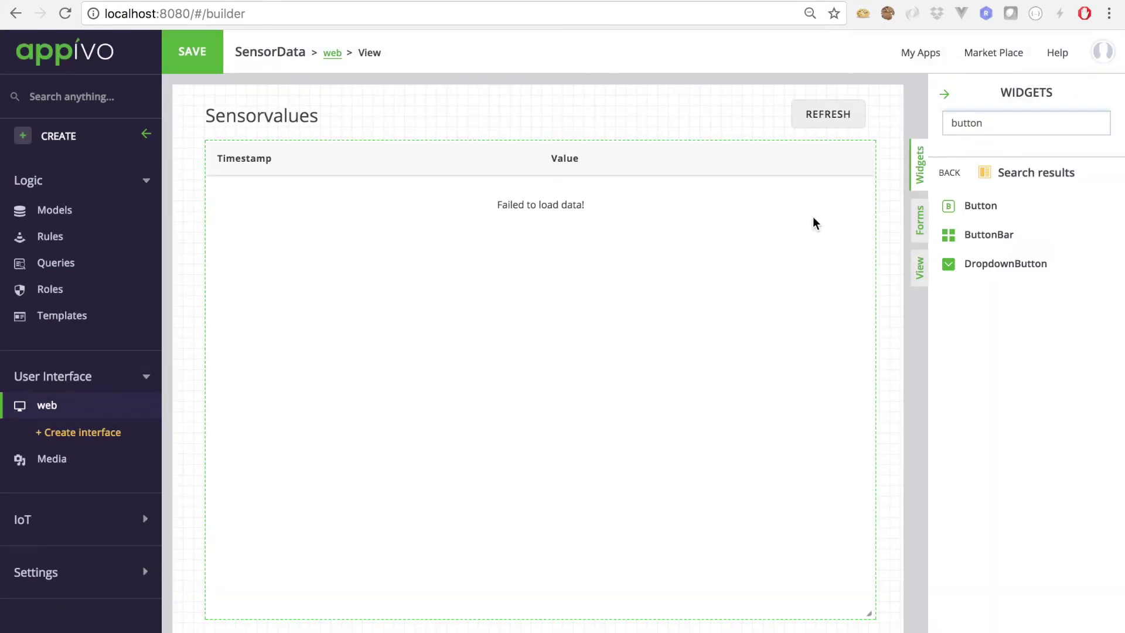
click(842, 113)
drag(843, 114, 849, 120)
click(612, 290)
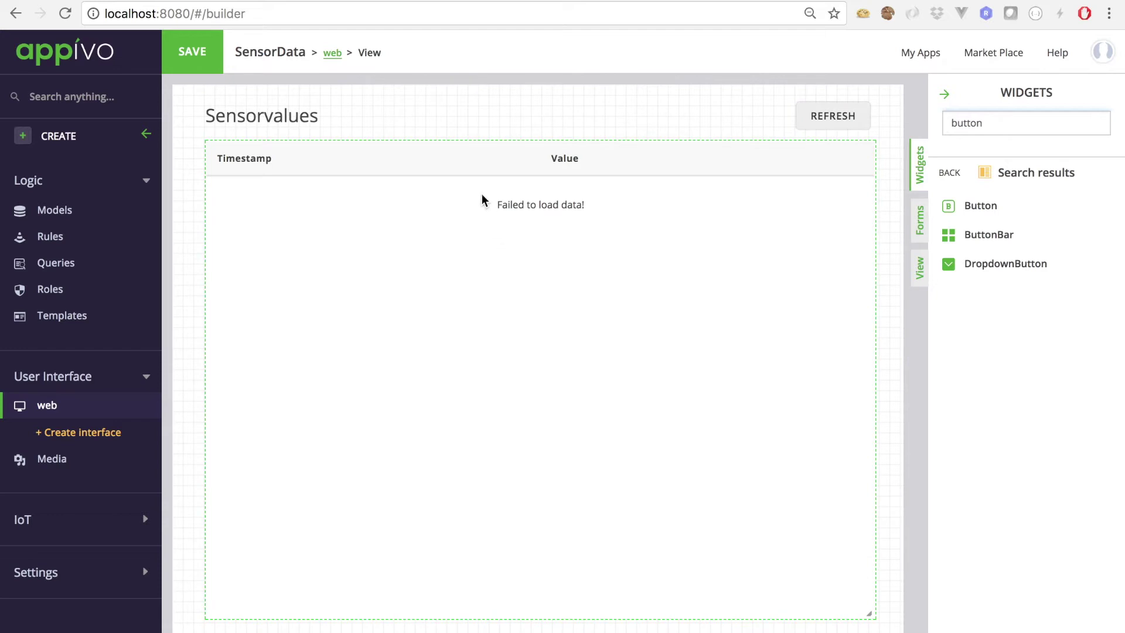
Look up the data grid's Id and start a JavaScript action for the Refresh button's Click event.
double_click(470, 180)
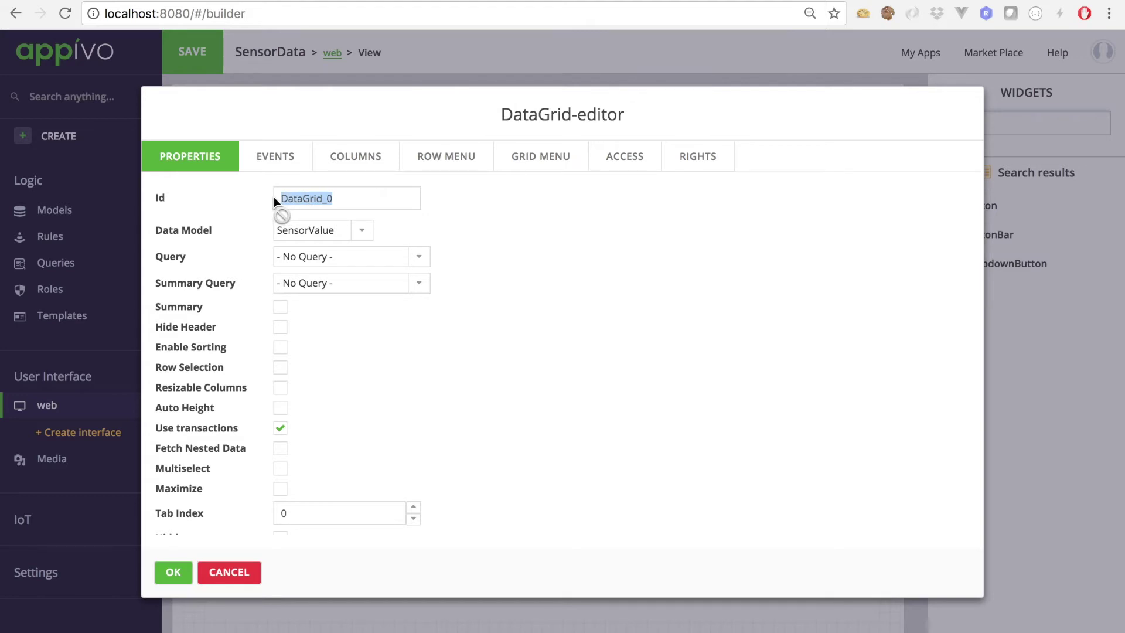
click(229, 570)
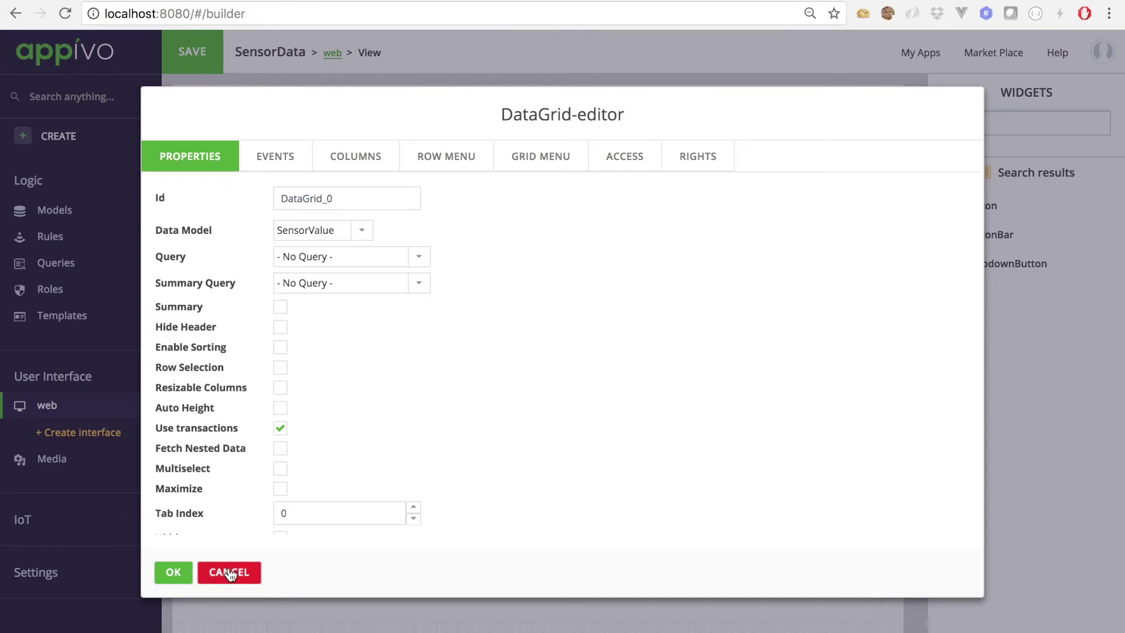
double_click(835, 118)
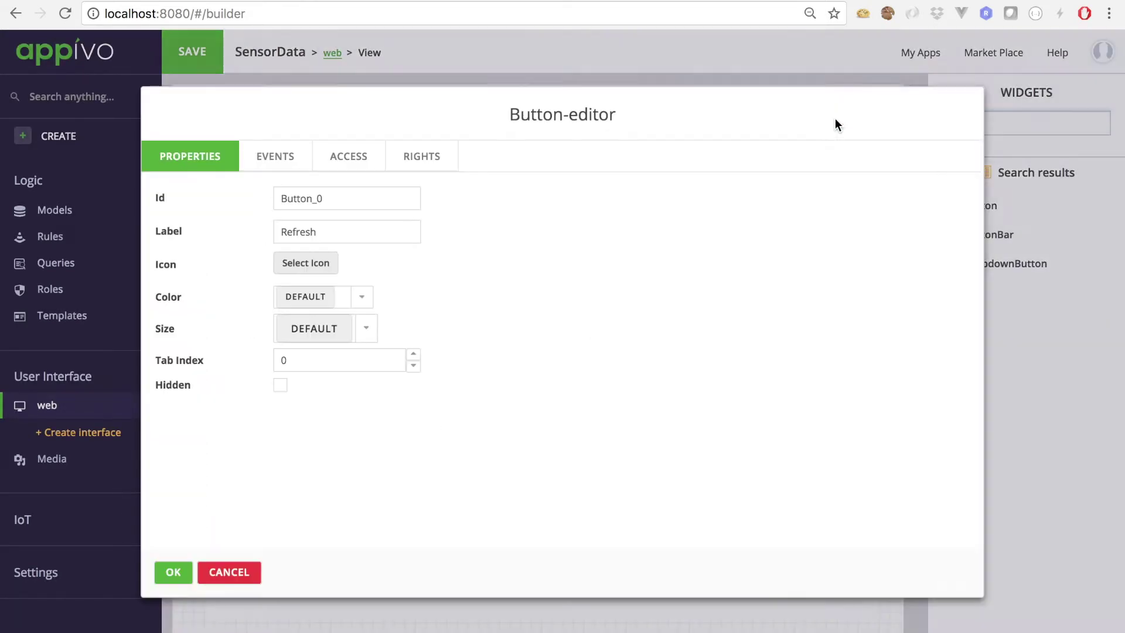
click(275, 159)
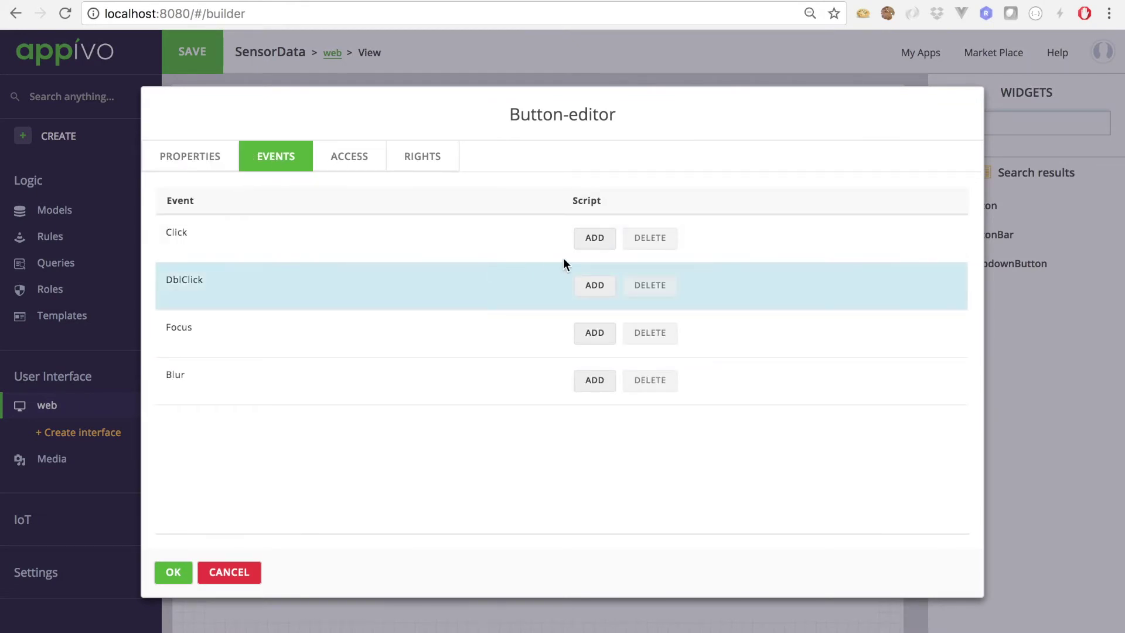
click(594, 239)
click(946, 116)
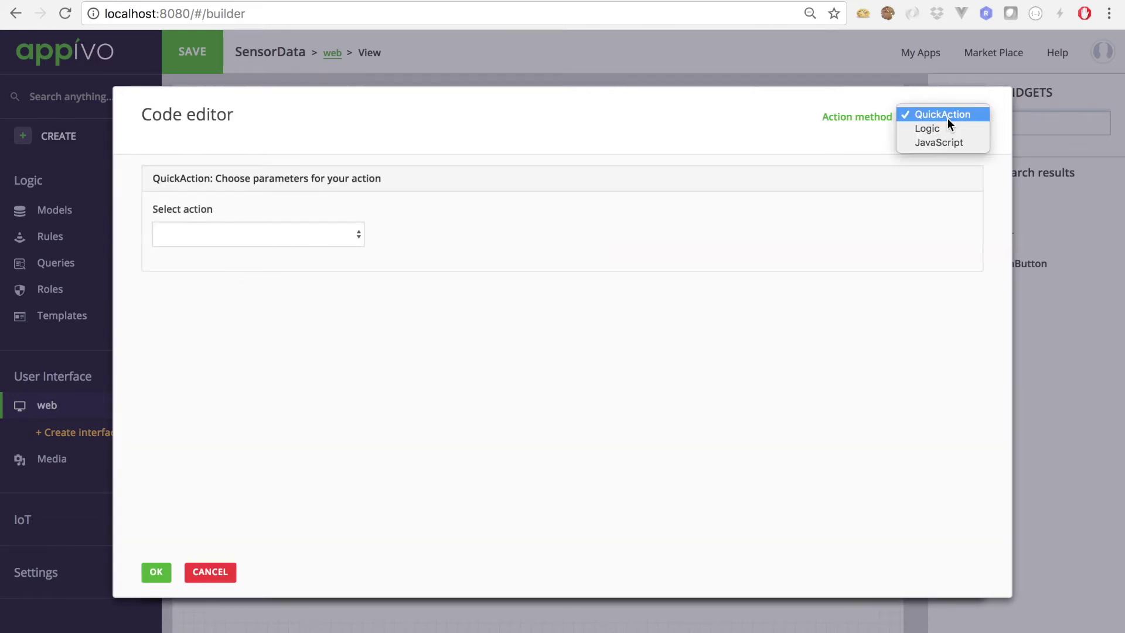
click(933, 140)
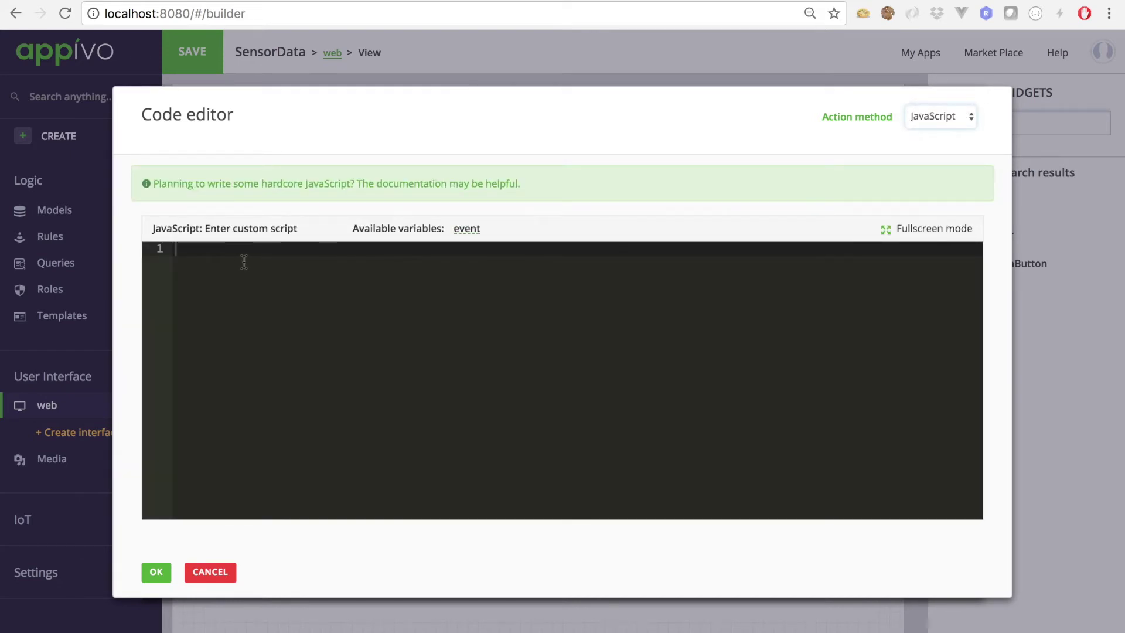
Write the click script that fetches widget "DataGrid_0" into the variable grid and calls grid.refresh(), and save the button's settings.
text(var gri)
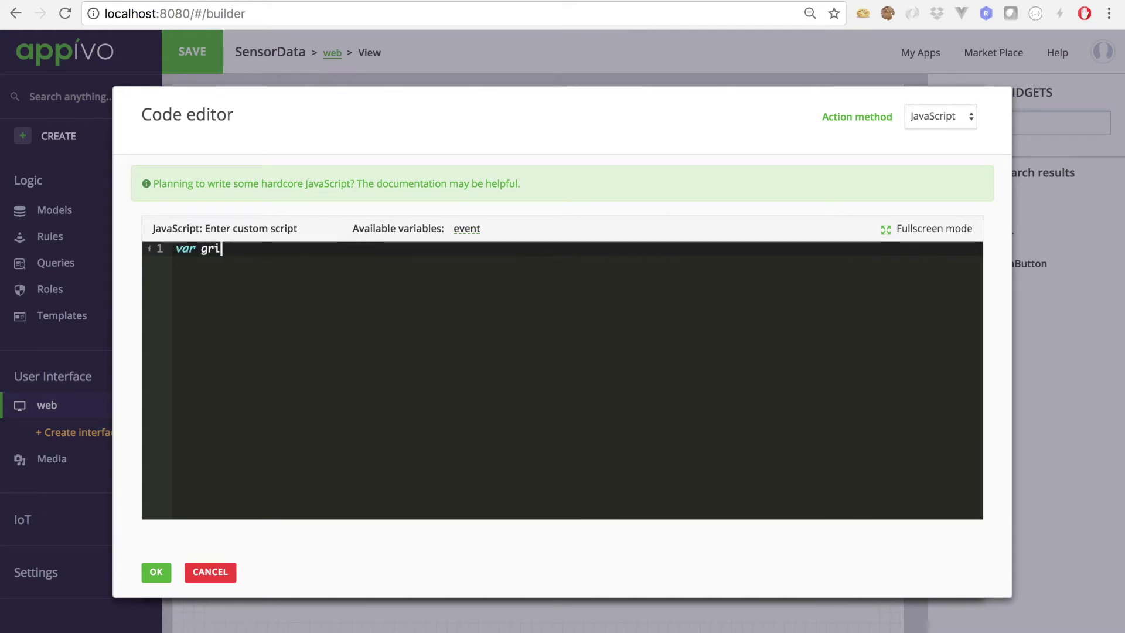
text(d = context.getW)
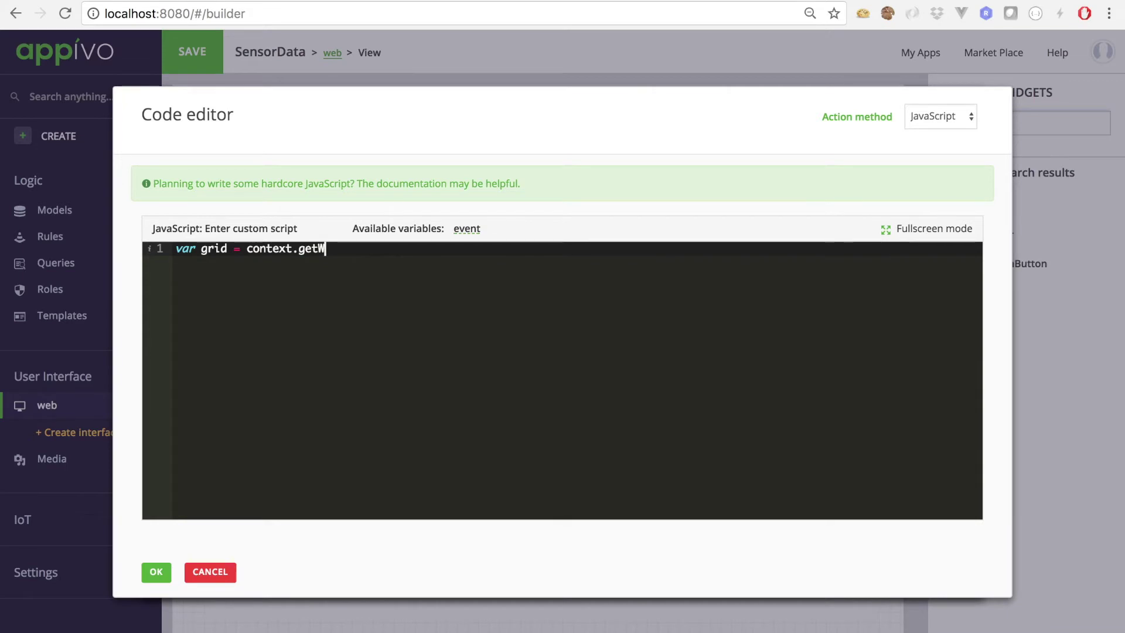
text(idget("DataGrid_)
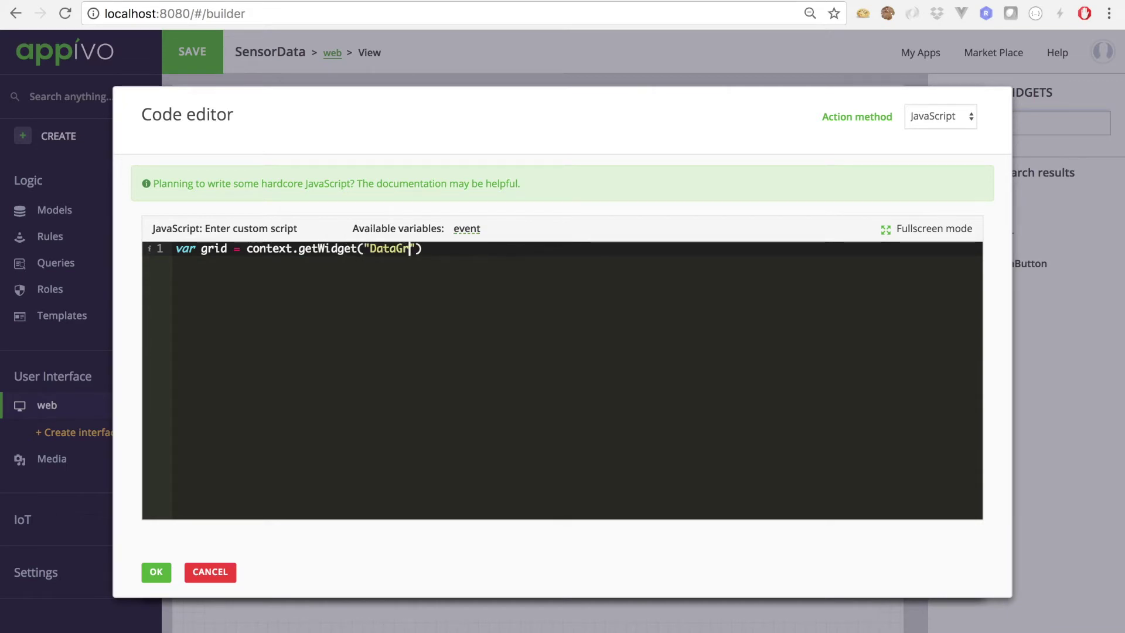
text(0)
key(End)
text(;)
key(Return)
text(g)
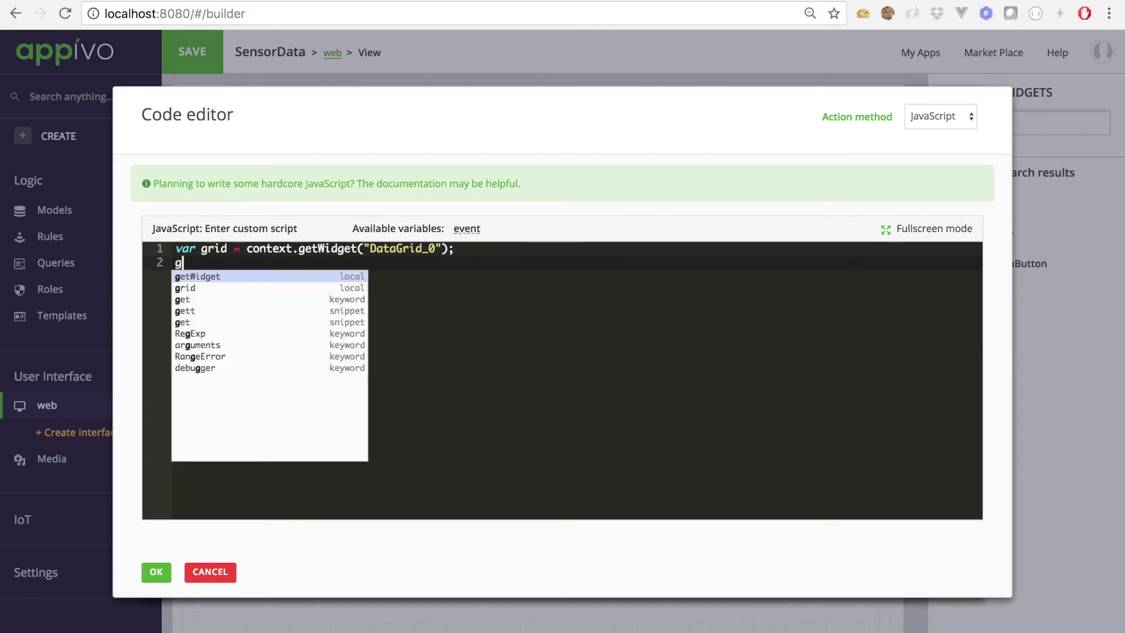
text(rid.refr)
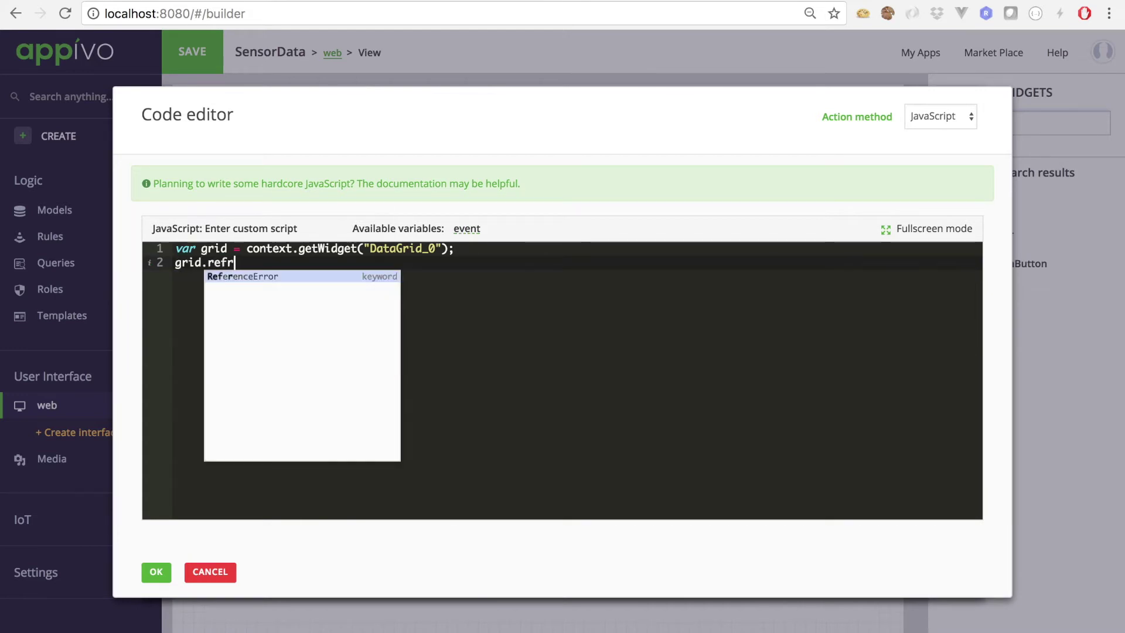
text(esh();)
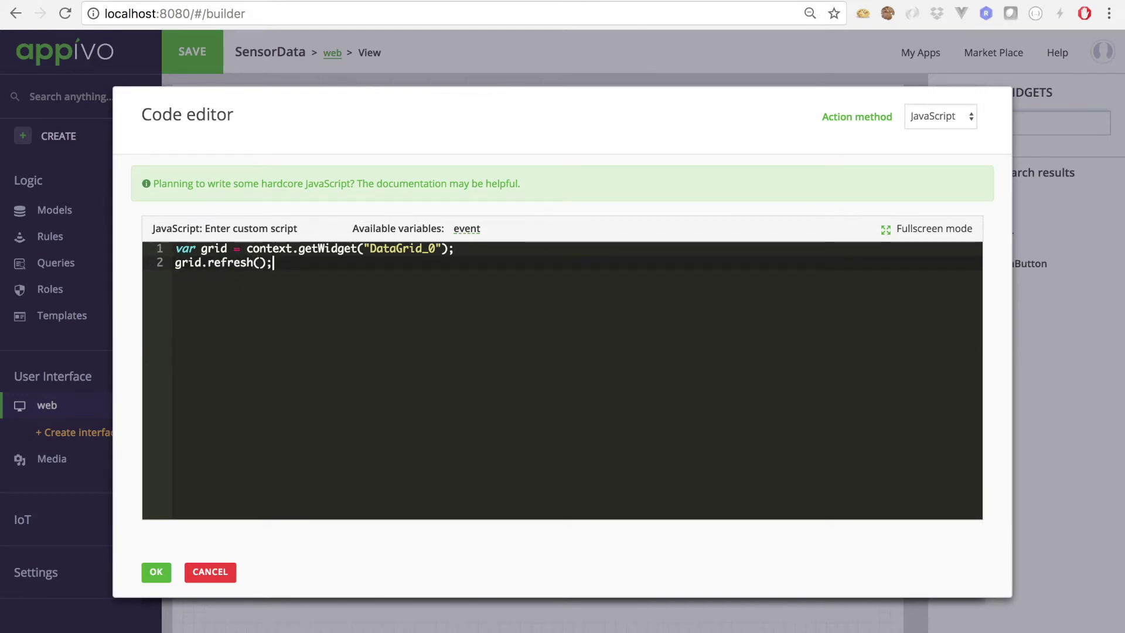
click(157, 573)
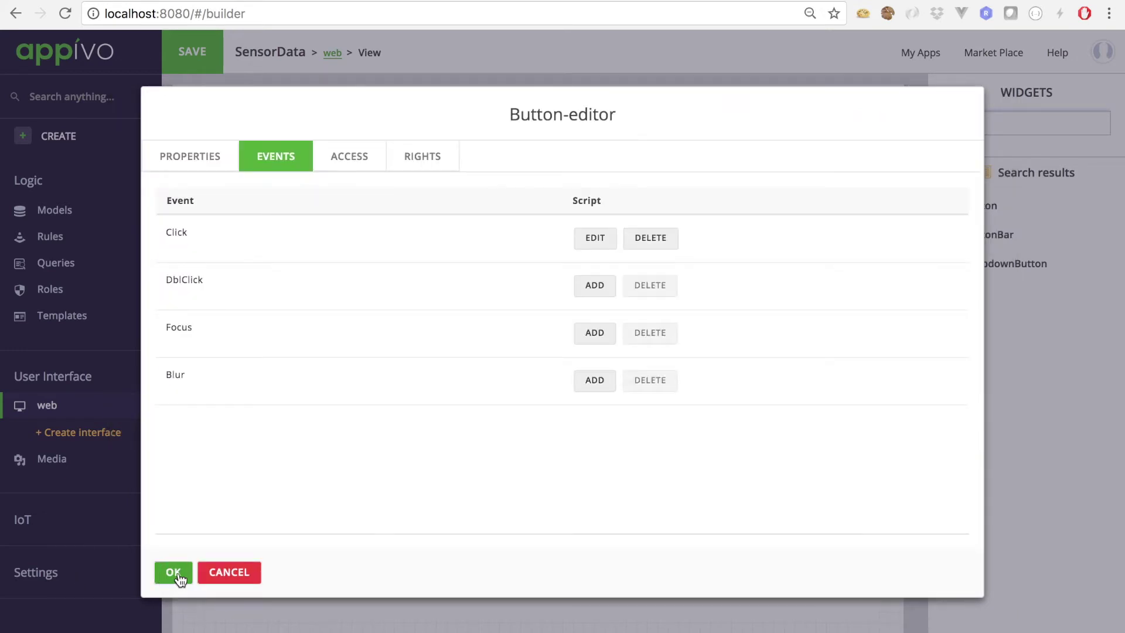
click(175, 577)
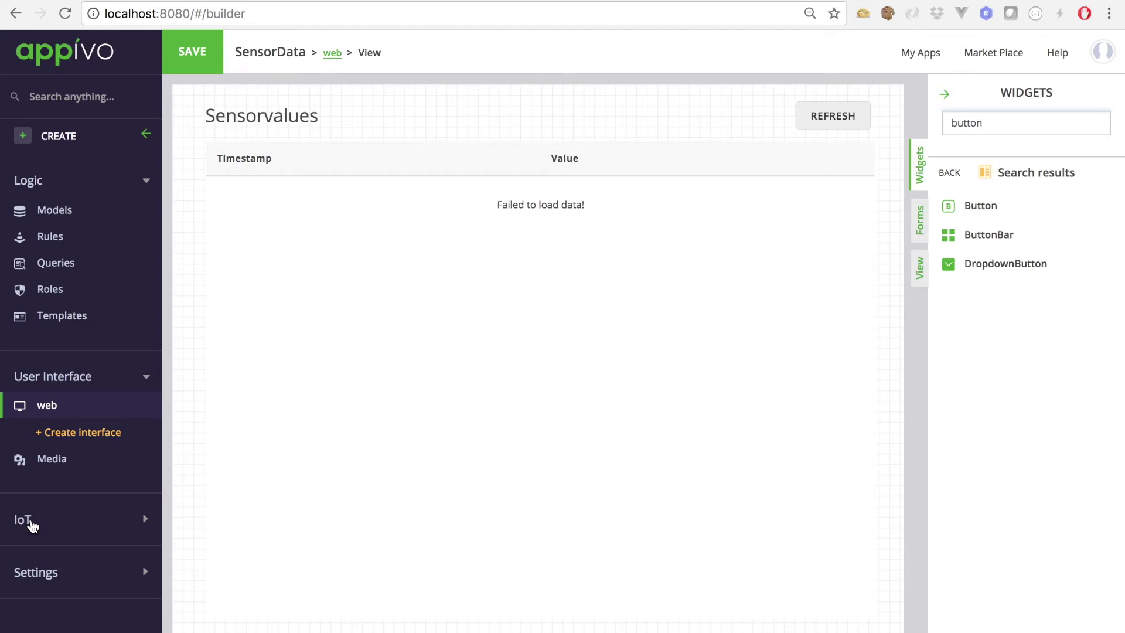
Create a new IoT device profile, keeping its default name Device.
click(32, 526)
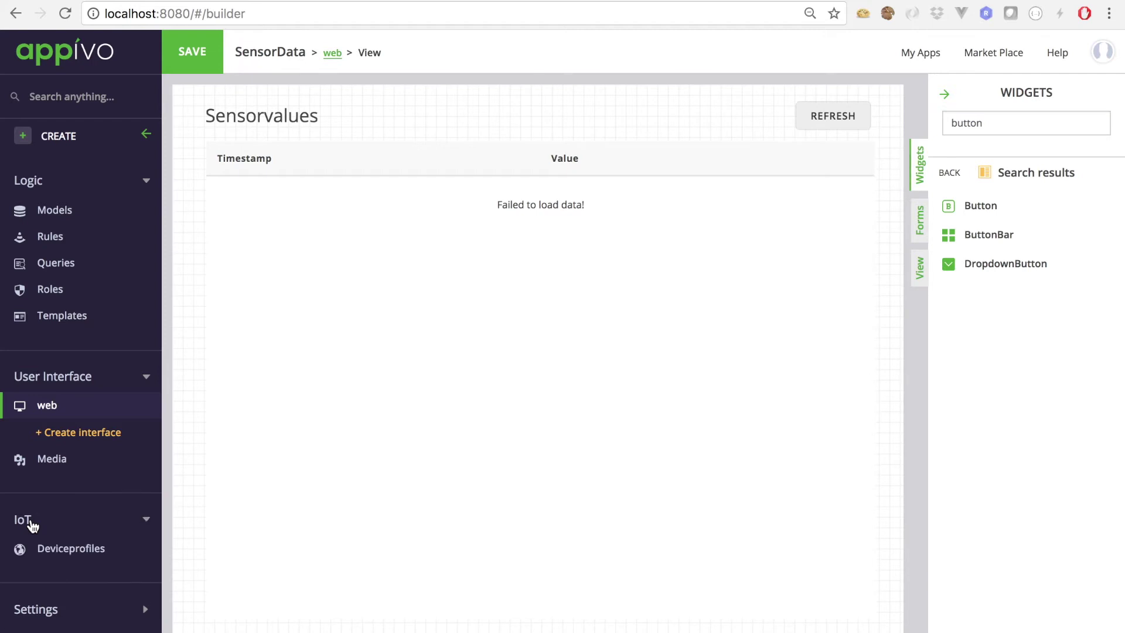
click(65, 553)
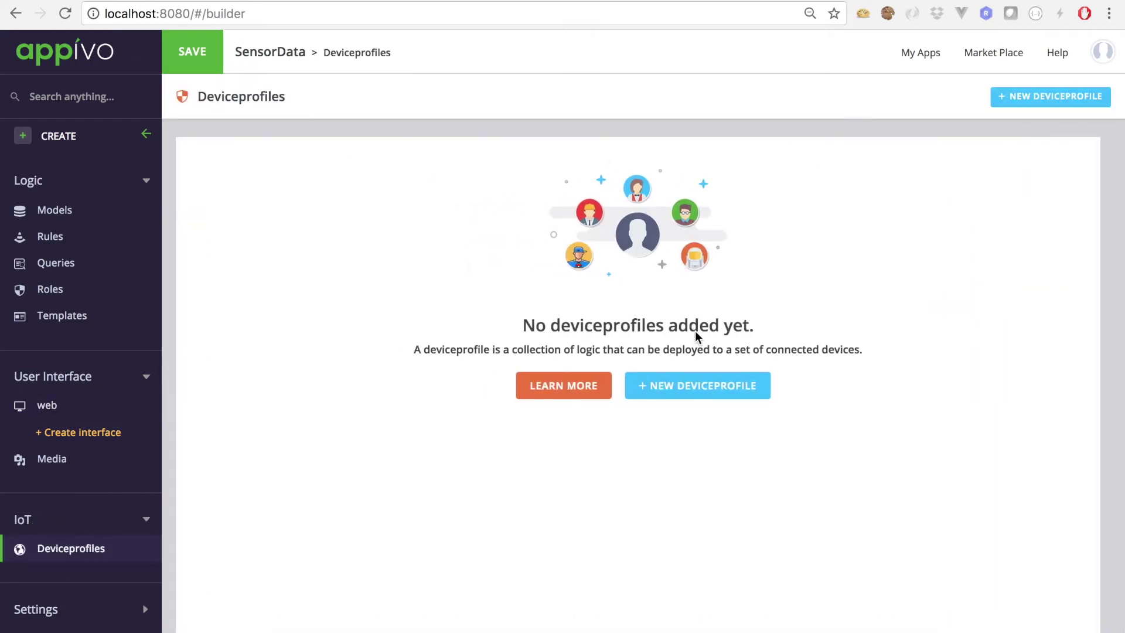
click(688, 391)
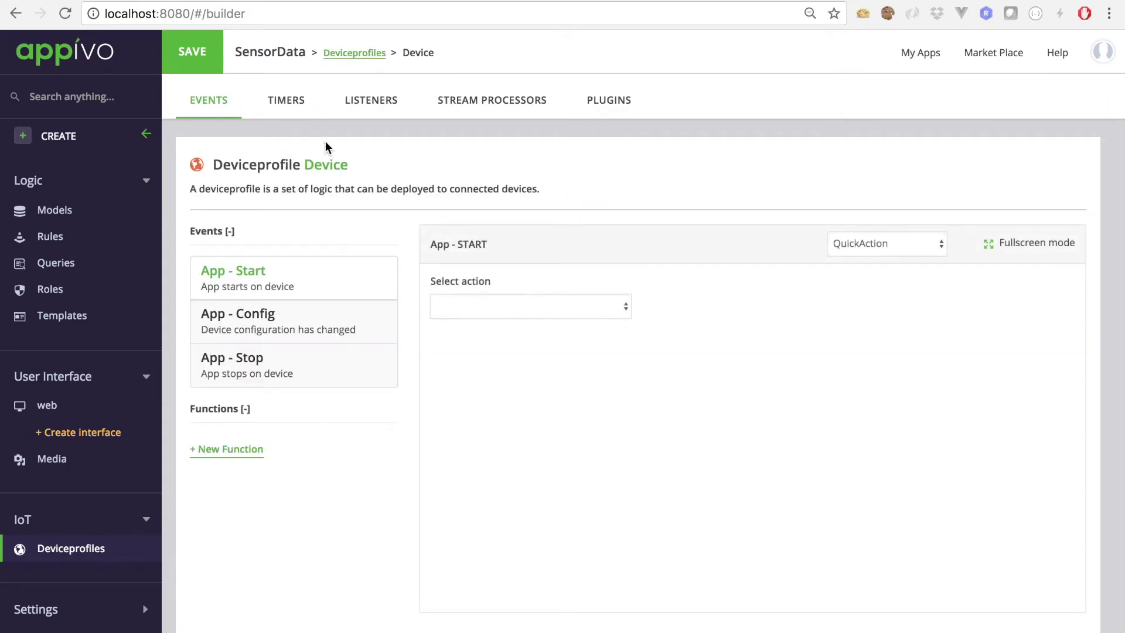
click(350, 167)
double_click(351, 167)
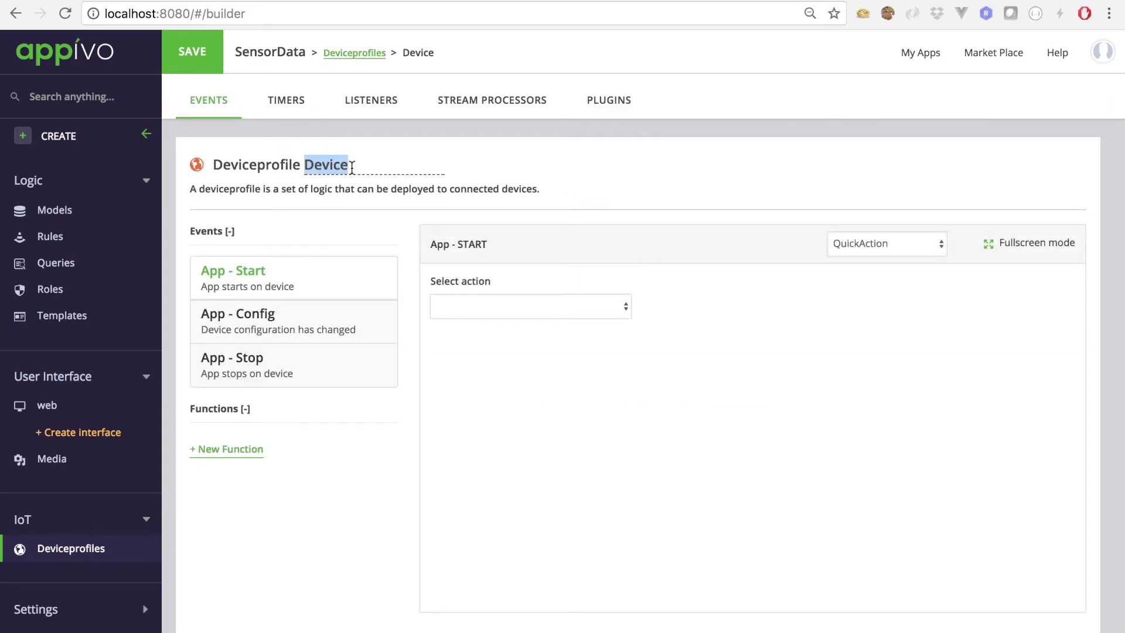
click(383, 174)
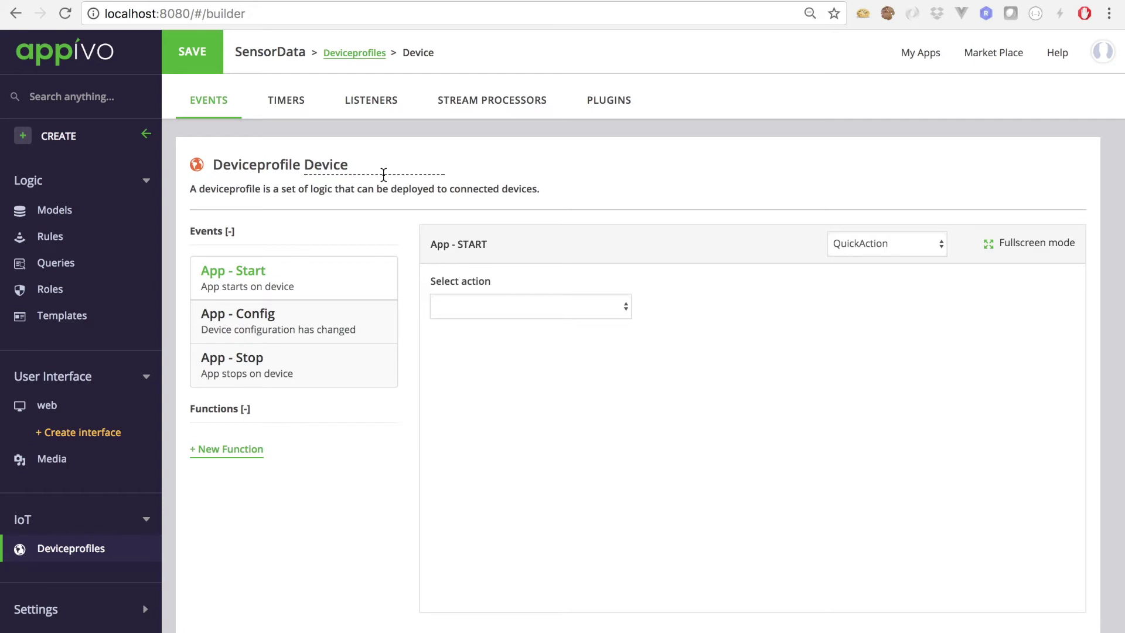
click(578, 188)
Add a timer named Measure with an interval of 5000 to the device profile.
click(285, 103)
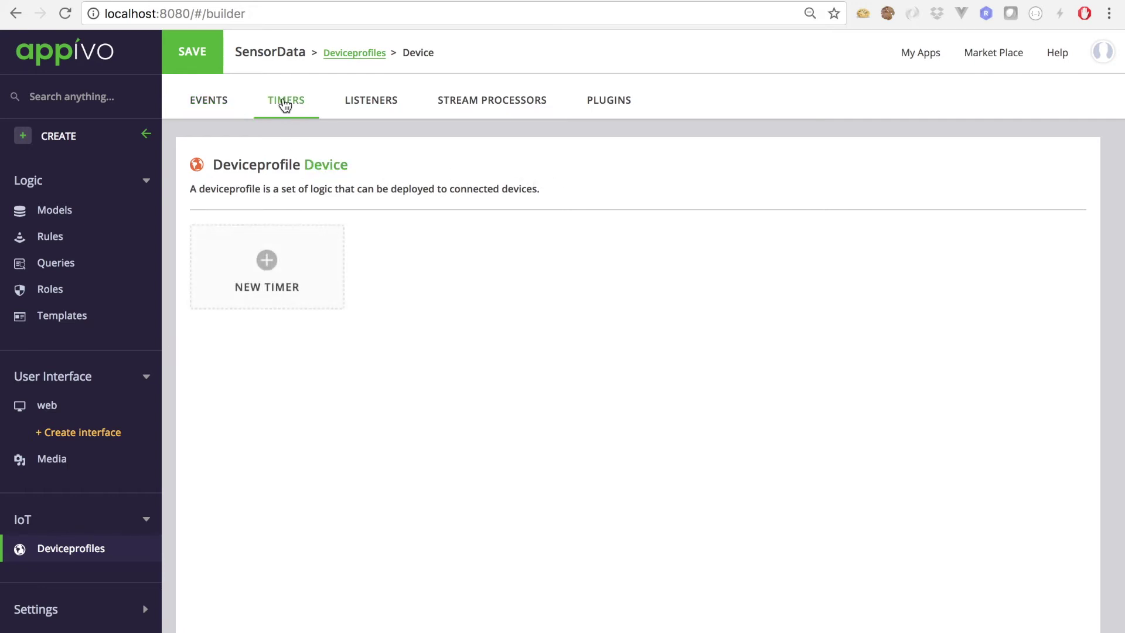
click(268, 272)
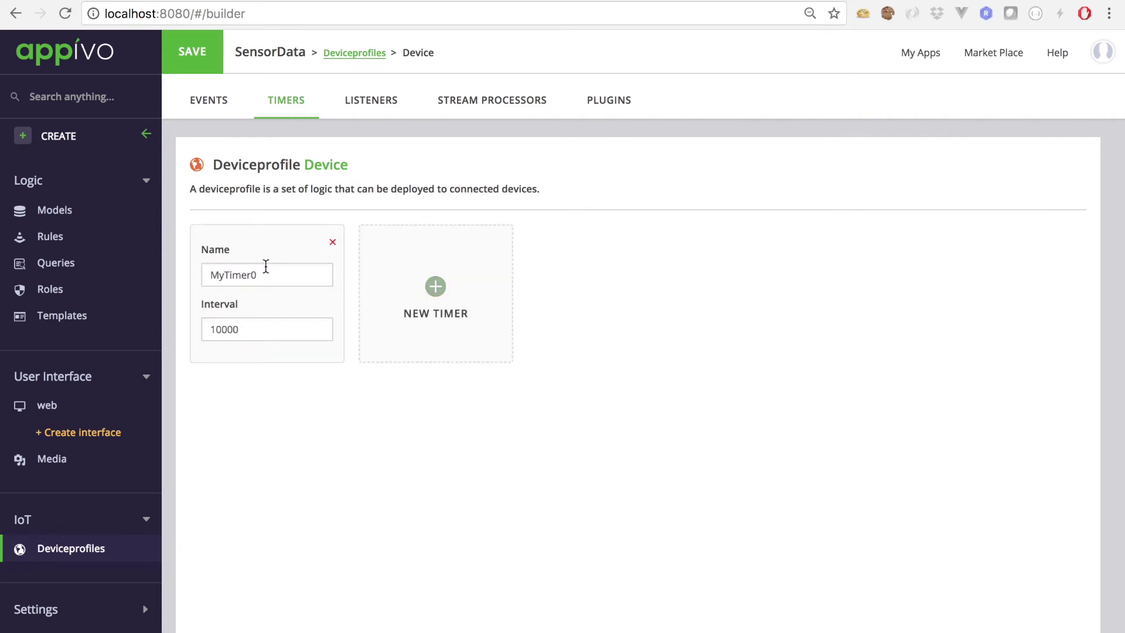
double_click(270, 280)
text(M)
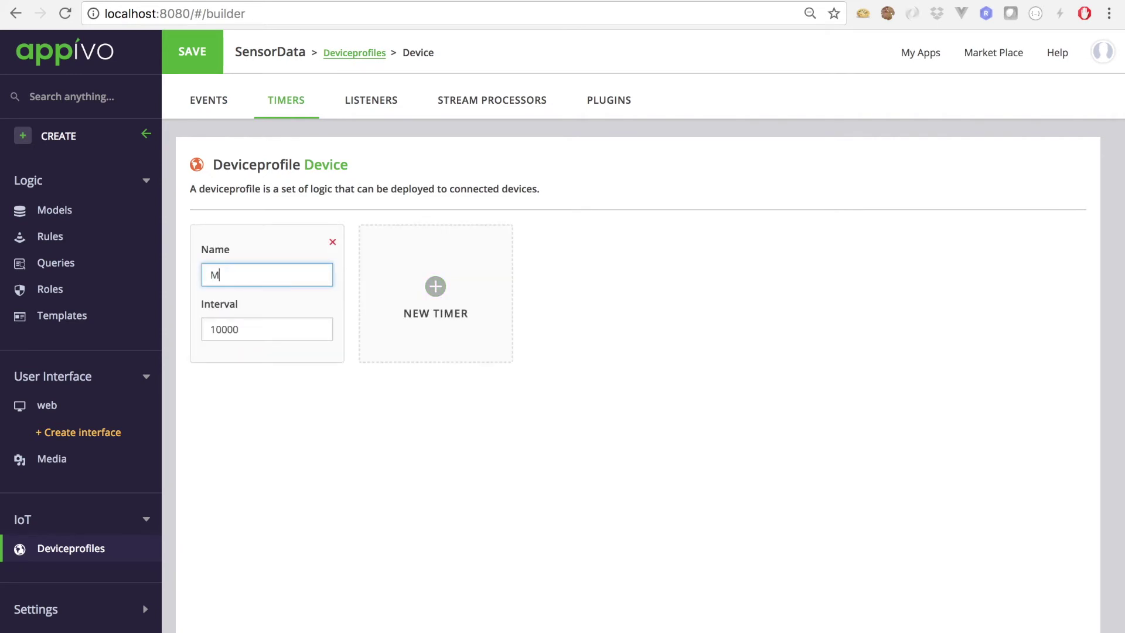
text(easure)
double_click(246, 330)
text(5000)
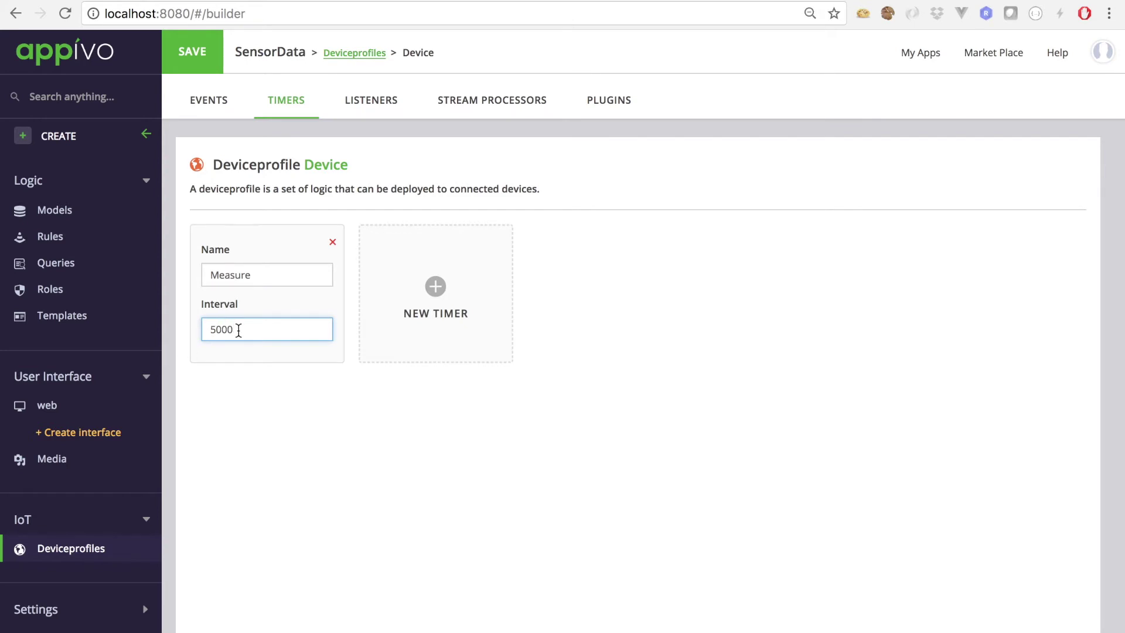
Start a JavaScript action for the Measure timer's tick event in the device profile.
click(212, 107)
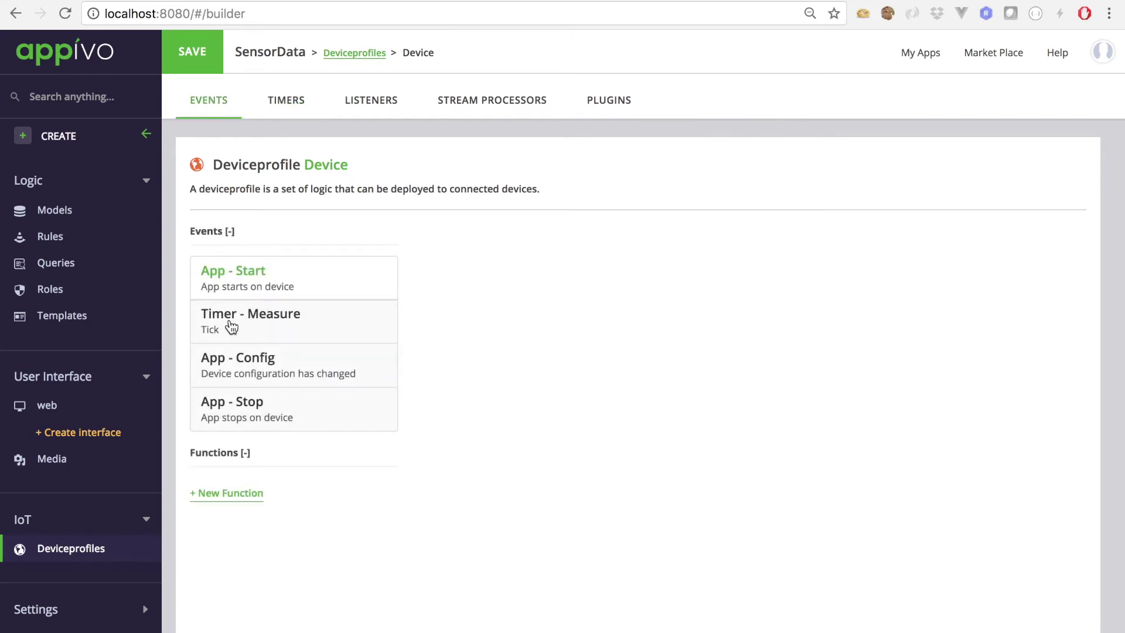
click(282, 320)
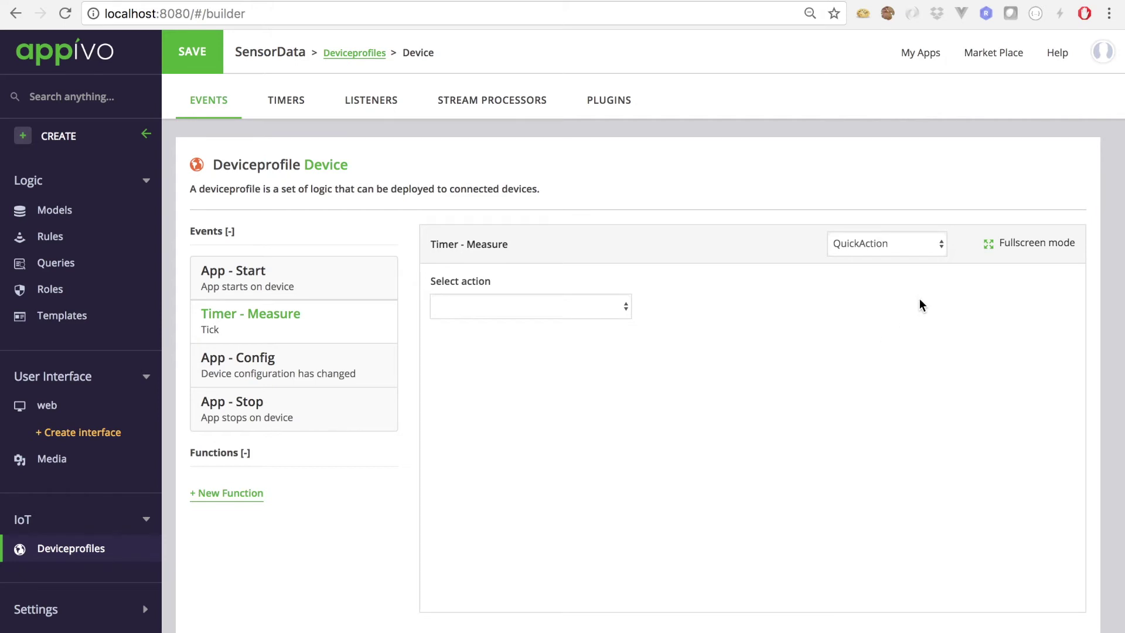
click(940, 247)
click(918, 270)
click(480, 278)
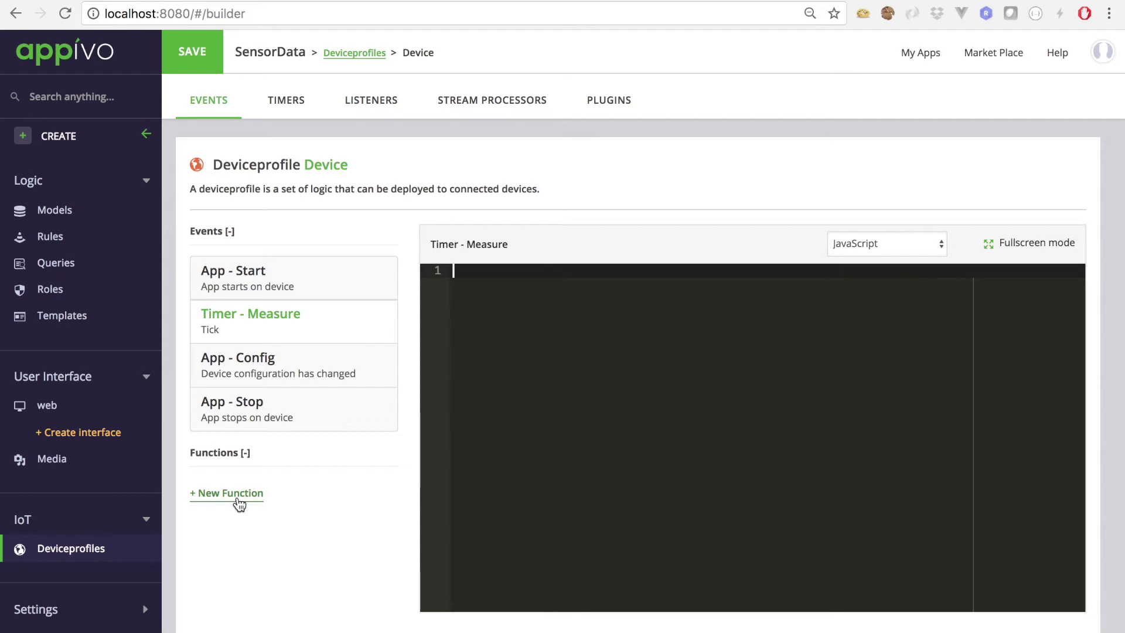
Write the first line of the timer script as var value = Math.random() * 100;.
text(var val)
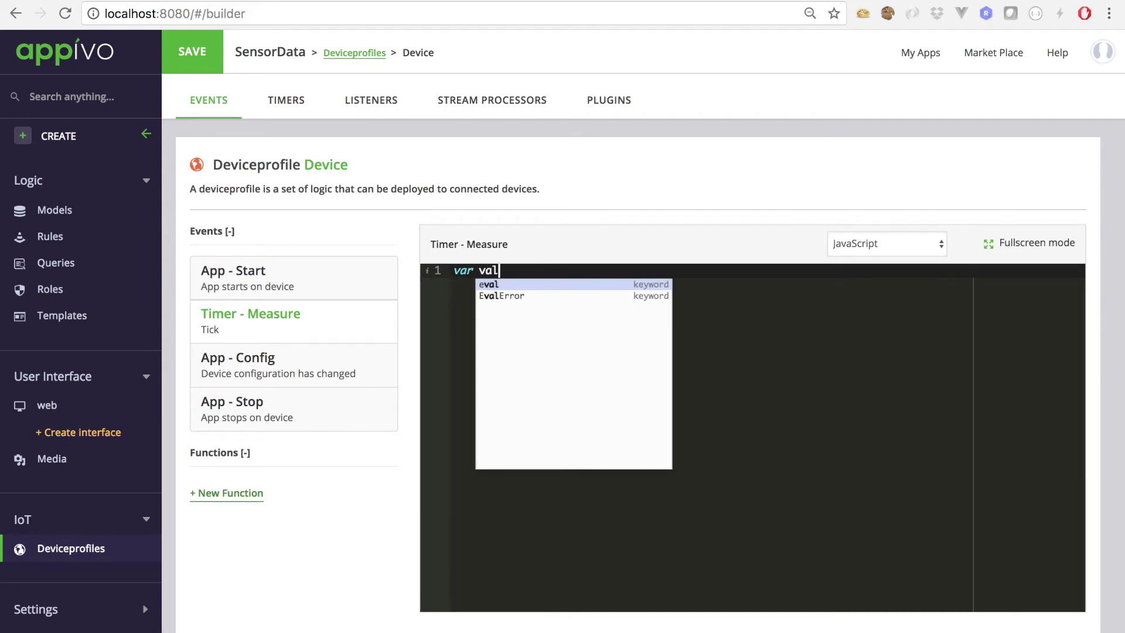
text(ue = Math)
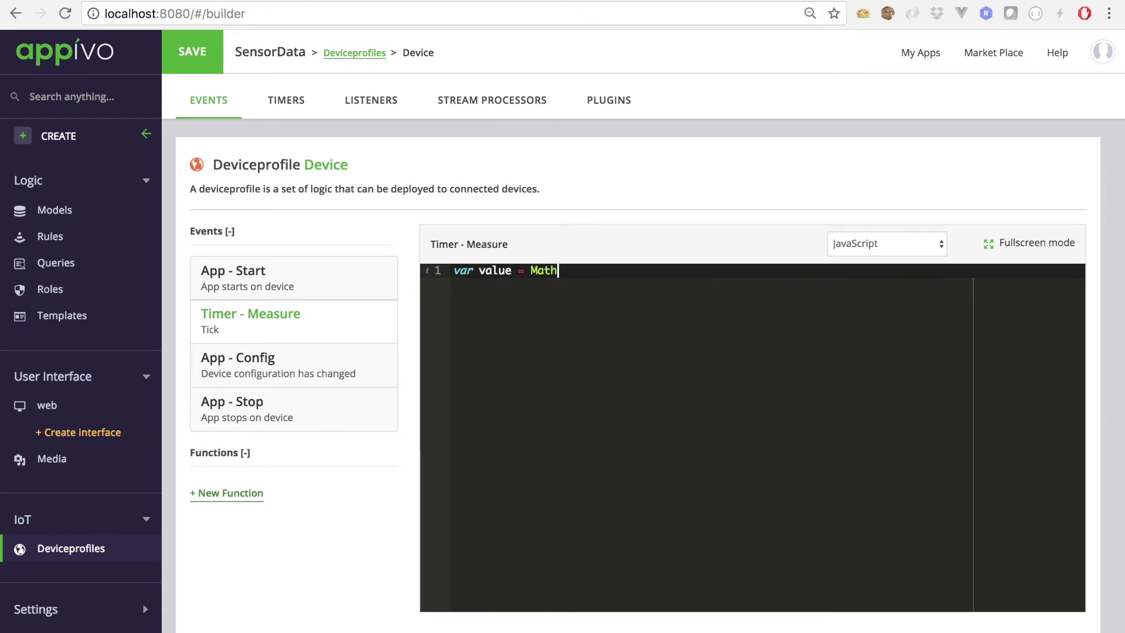
text(.random() * 1000)
key(BackSpace)
text(;)
key(Return)
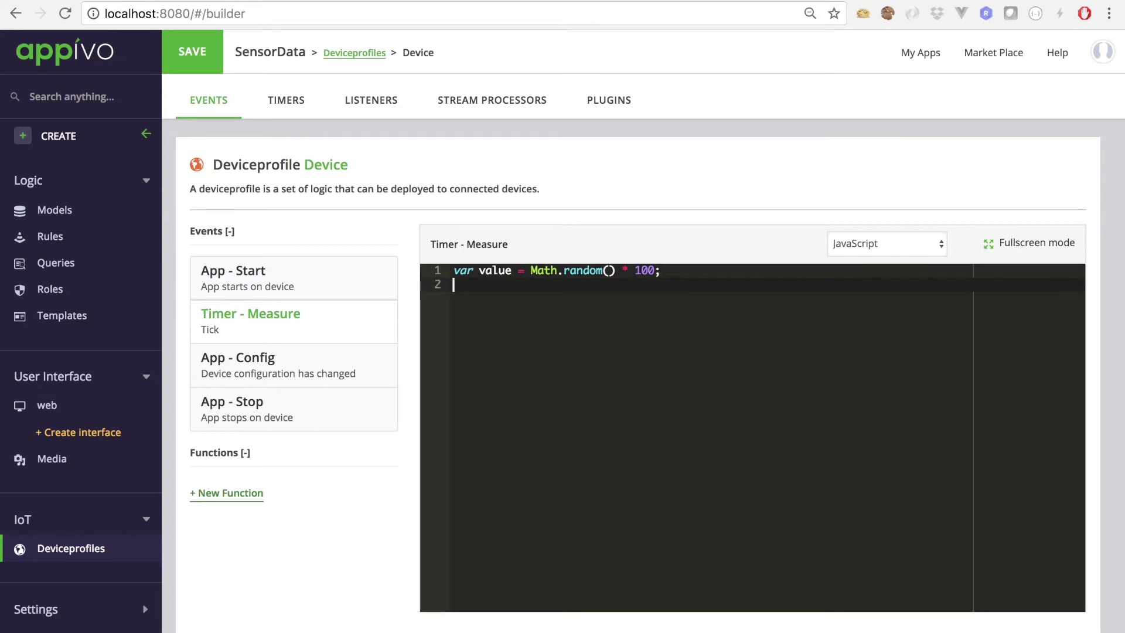
key(Return)
Declare the variable record with context.createRecord for the "SensorValue" model, mapping "Value" to value.
text(var record )
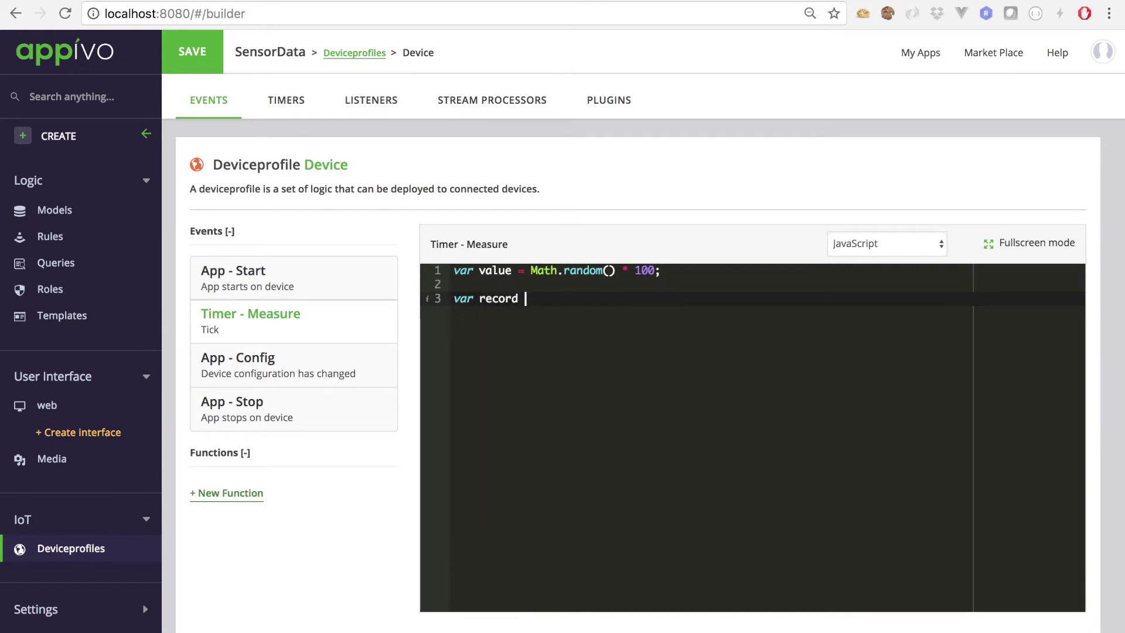
text(= context.createRecord(")
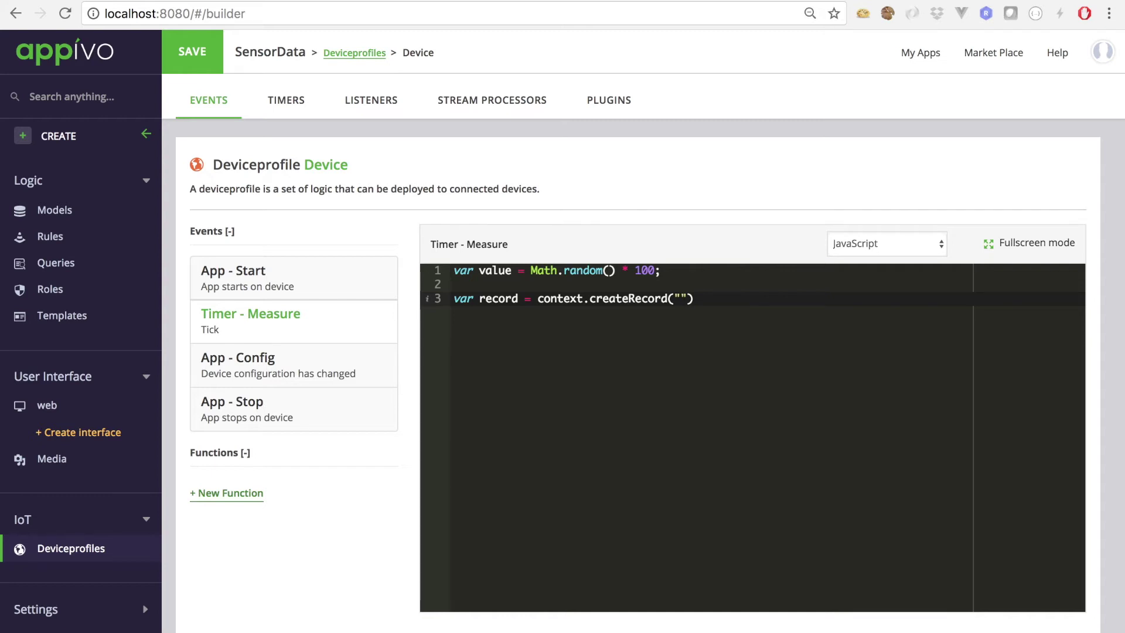
text(SensorValue", {      }))
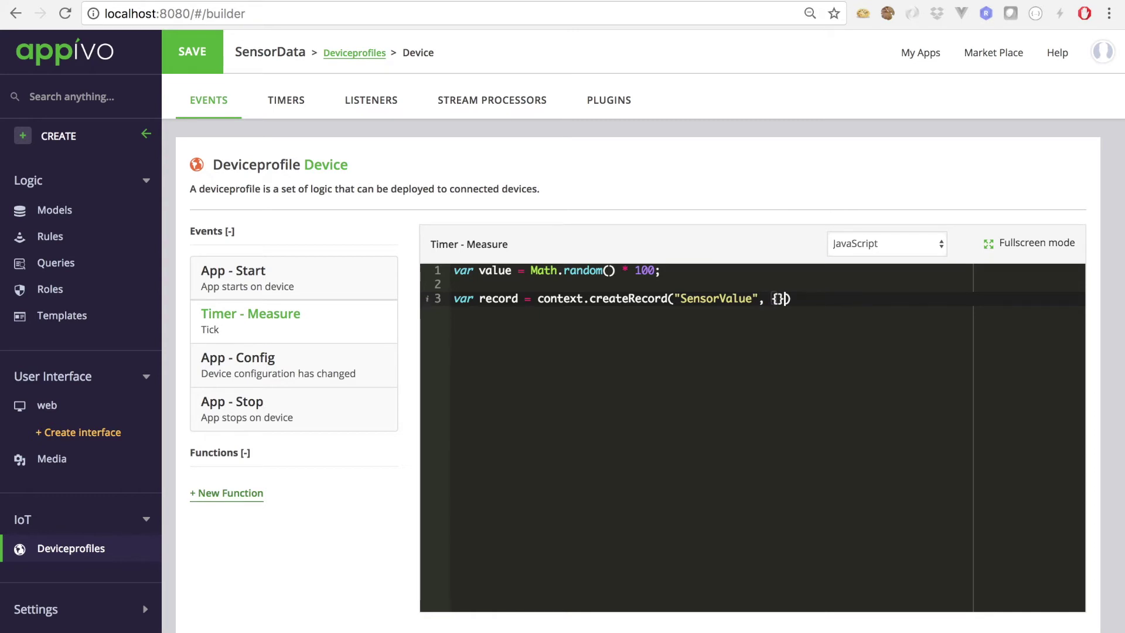
text(;)
key(Left)
key(Left)
key(Left)
key(Return)
text("V)
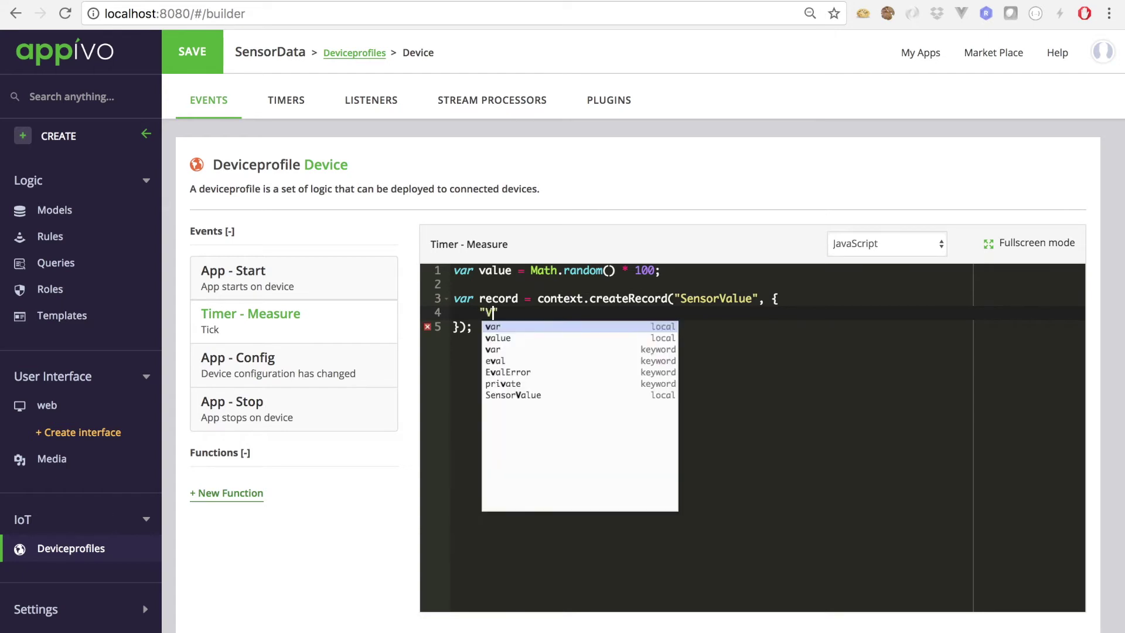
text(alue)
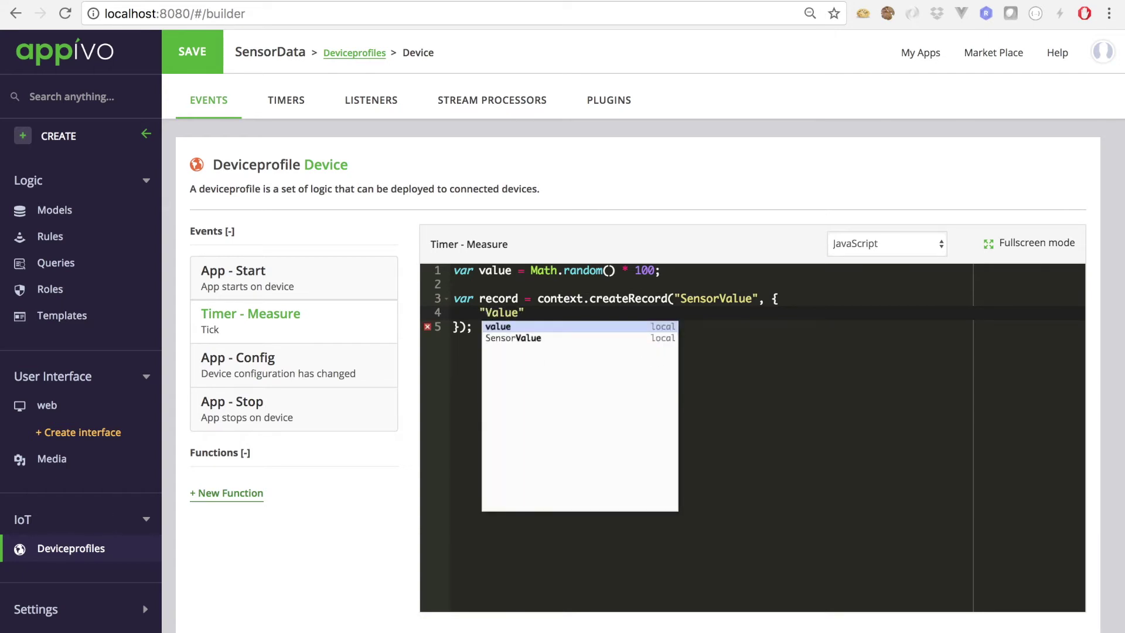
text(")
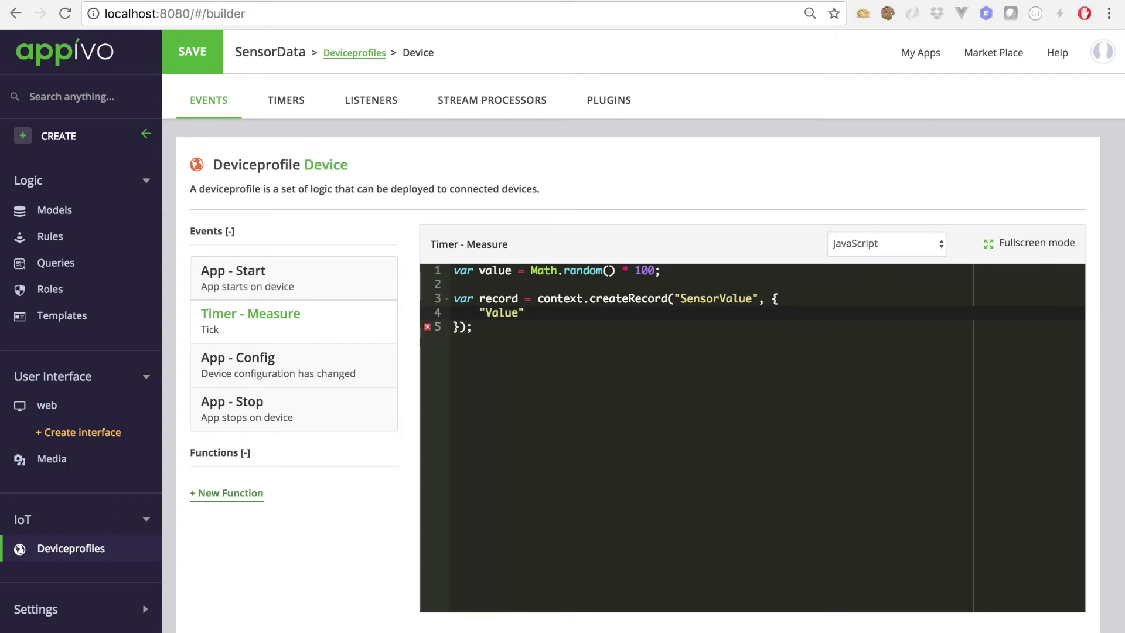
text(: value)
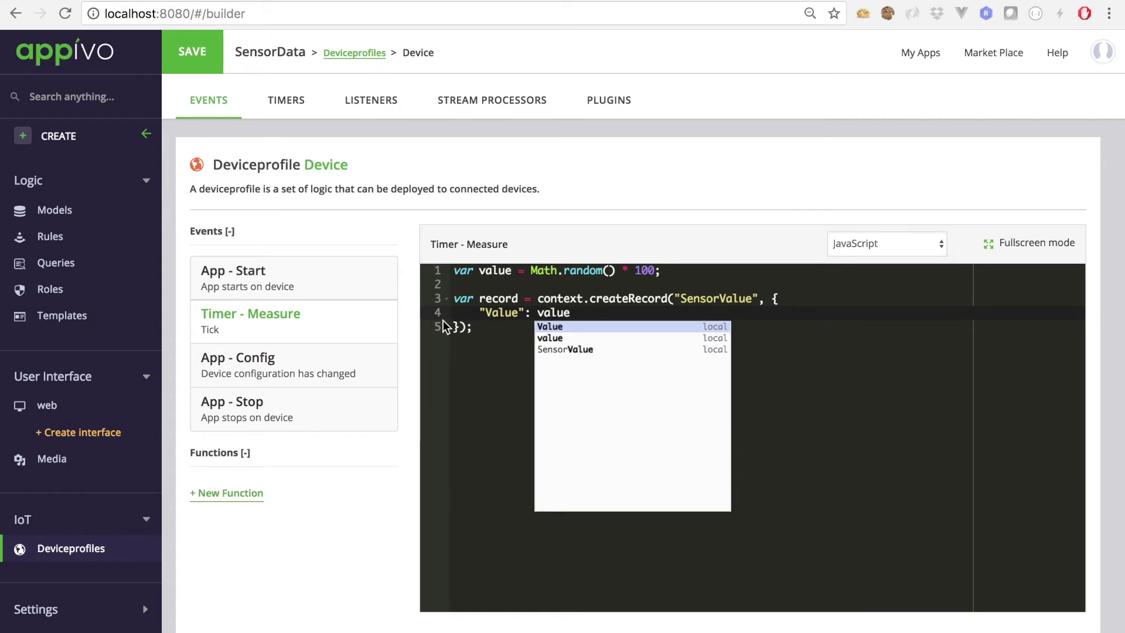
click(570, 311)
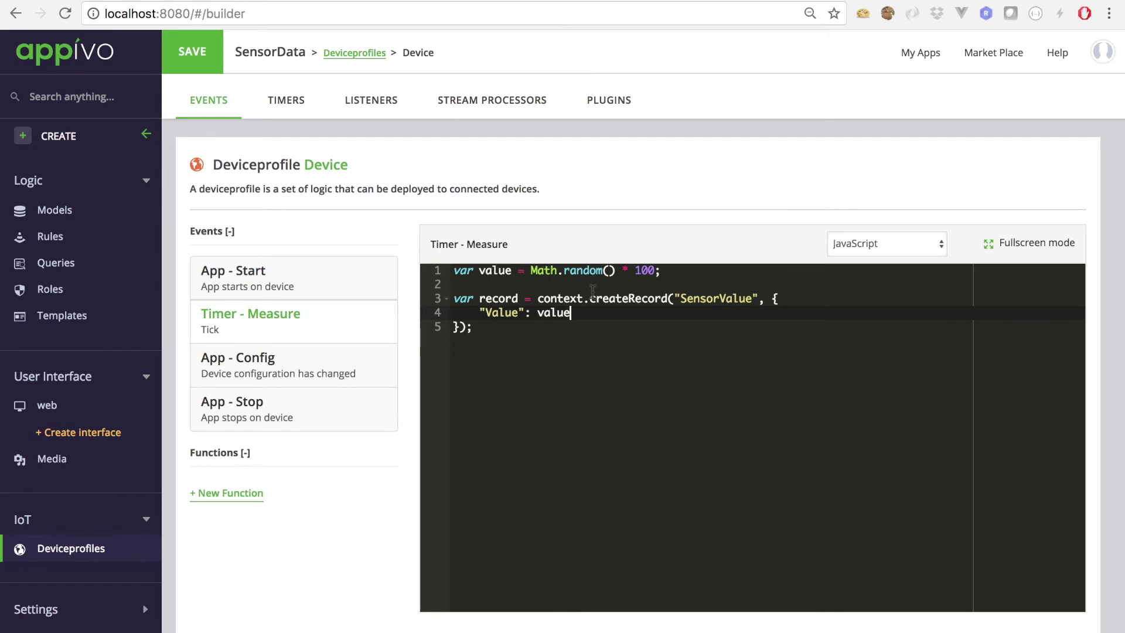
Add context.create(record); at the end of the timer script and save the app.
click(552, 394)
key(Return)
key(Return)
text(context.c)
text(reate(rec)
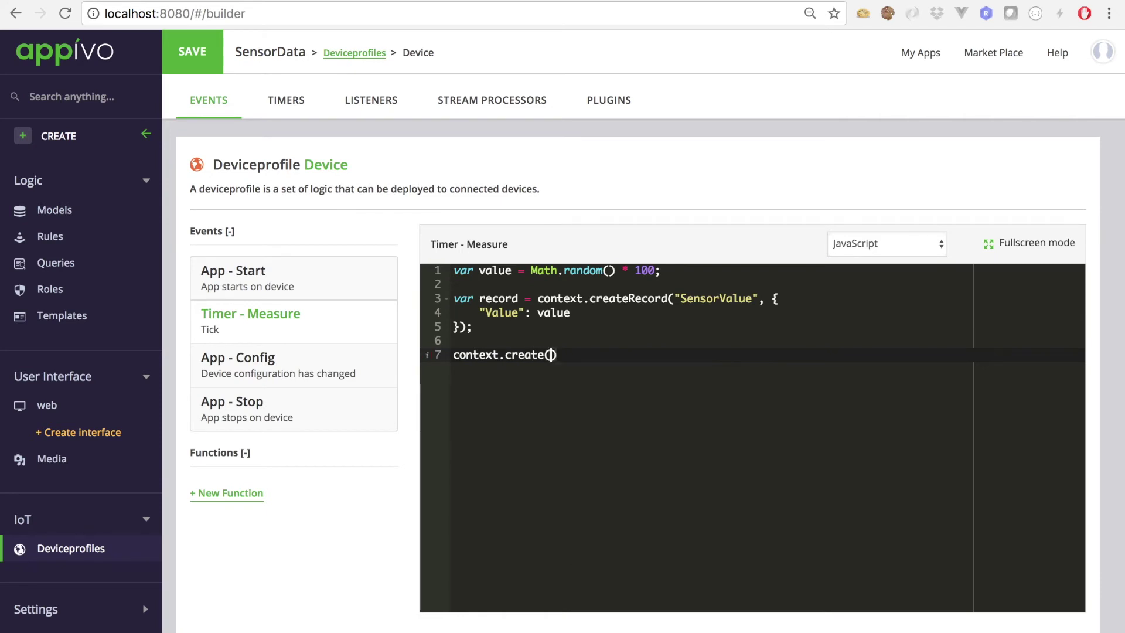
text(ord);)
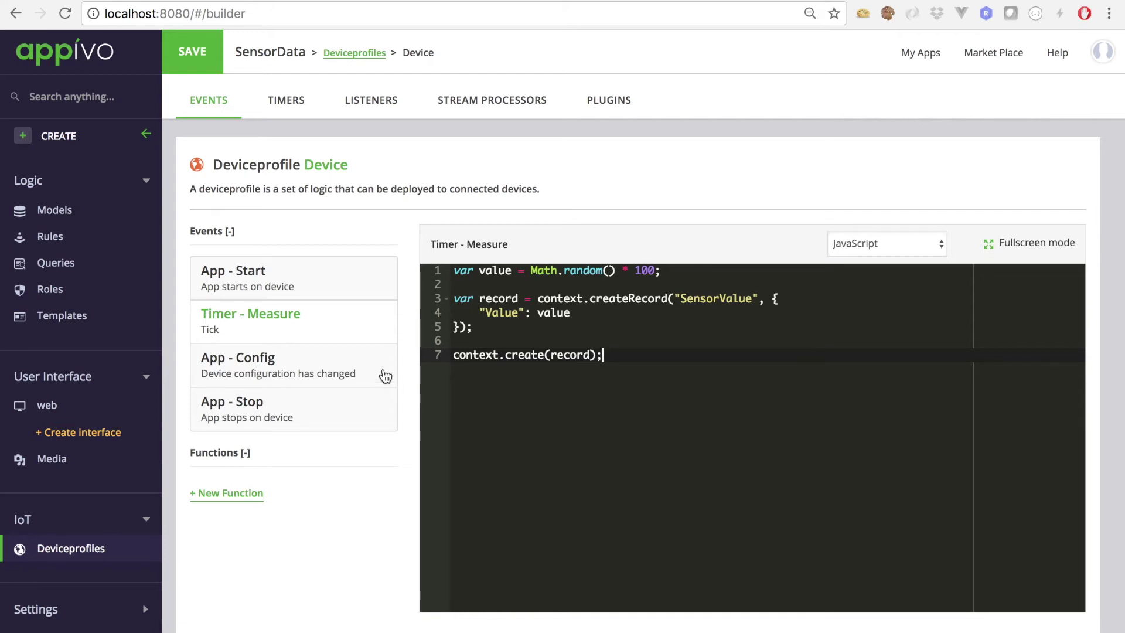
click(198, 54)
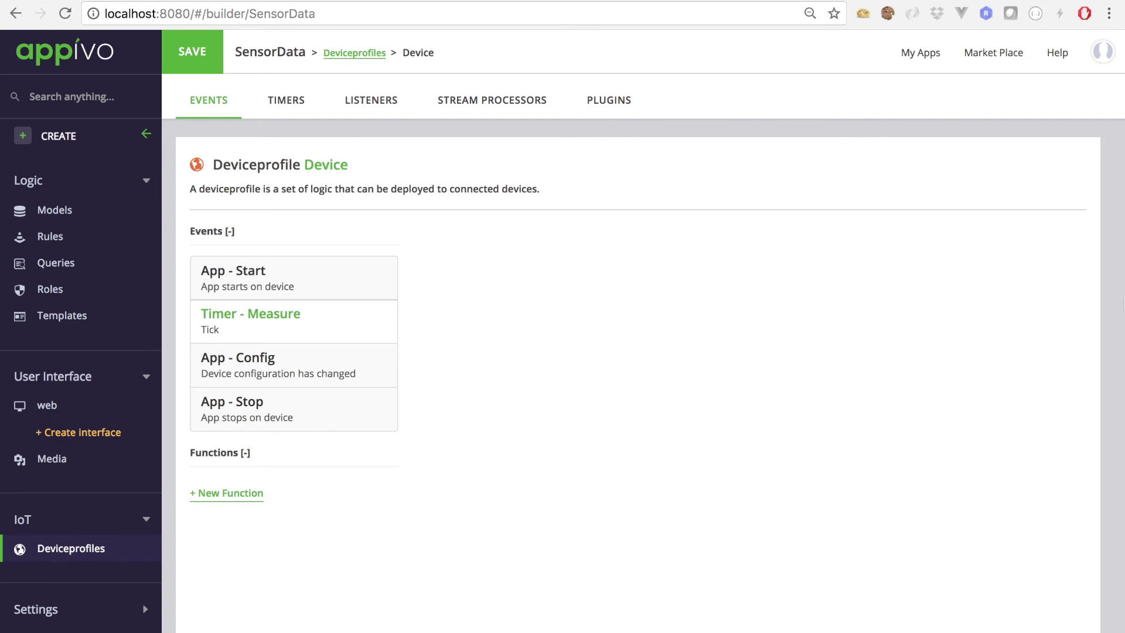
Review the app's roles and the IoT devices listed in the Device Manager.
click(1105, 70)
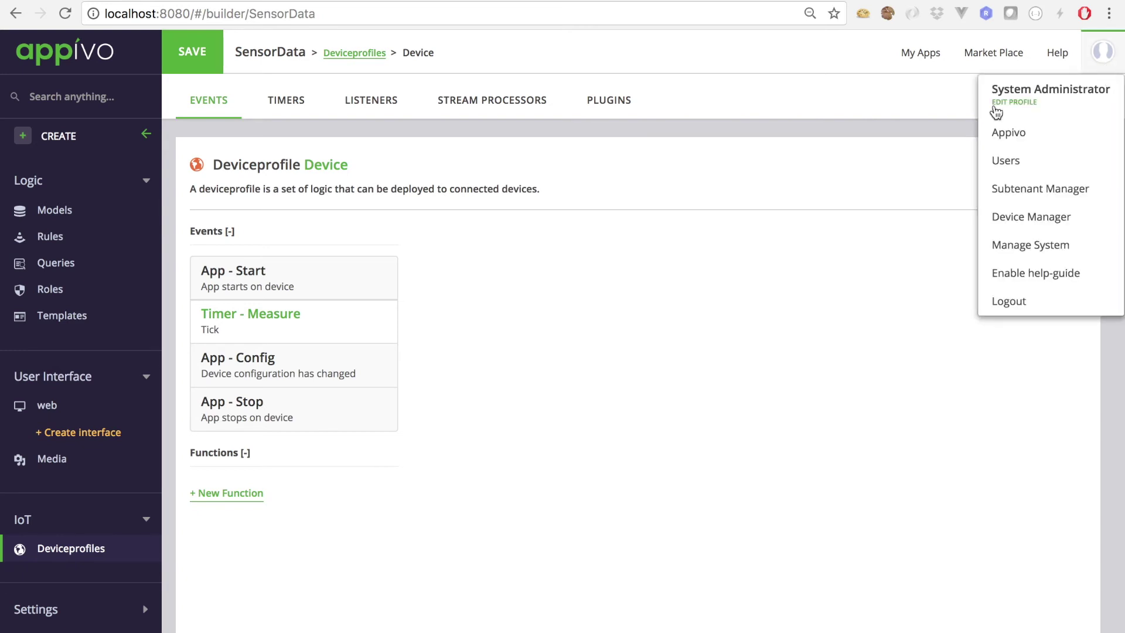
click(53, 289)
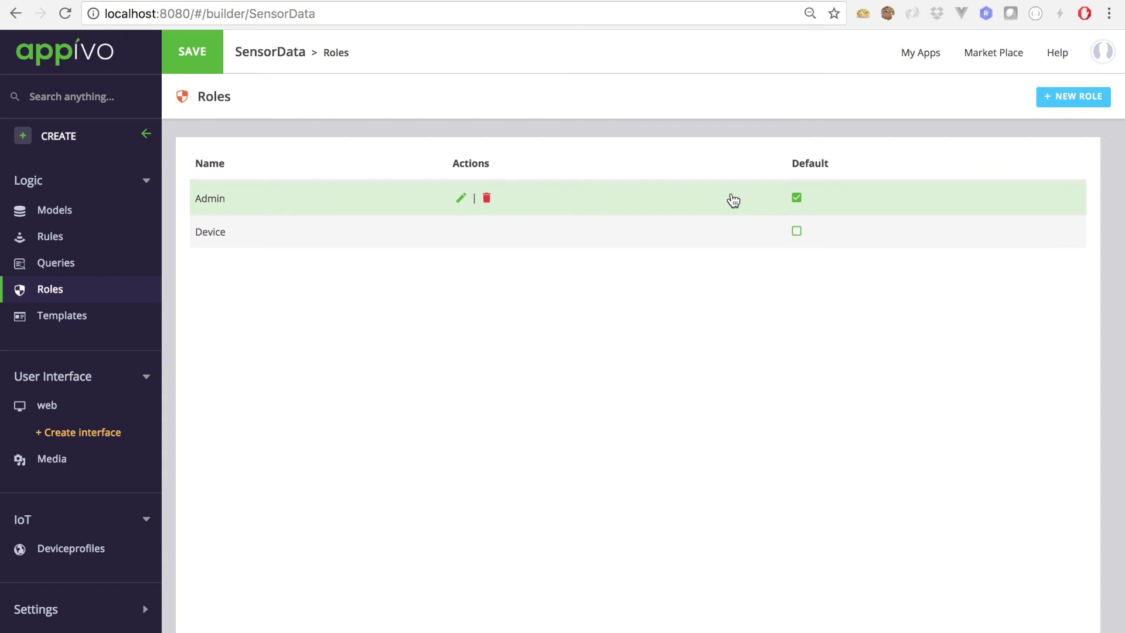
click(1102, 54)
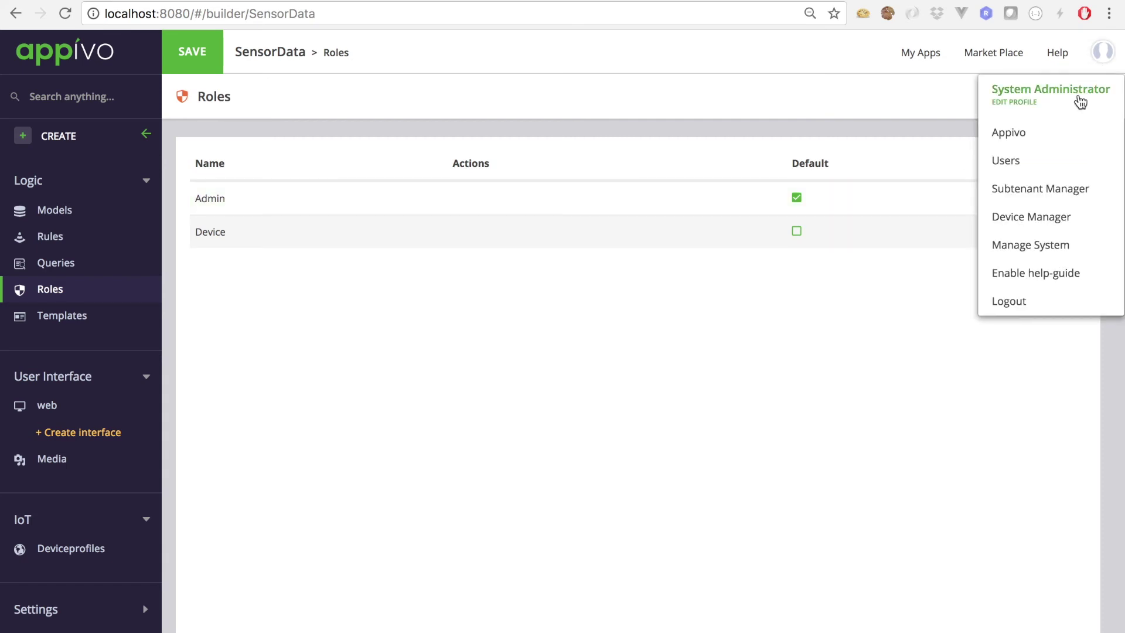
click(565, 205)
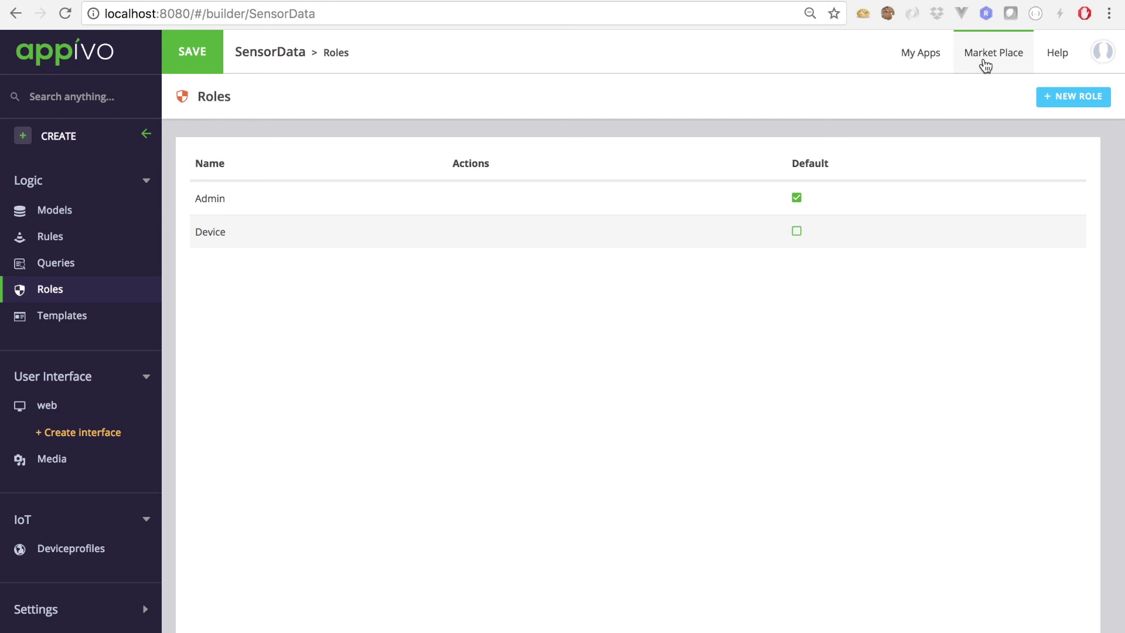
mouse_move(1106, 55)
click(1034, 216)
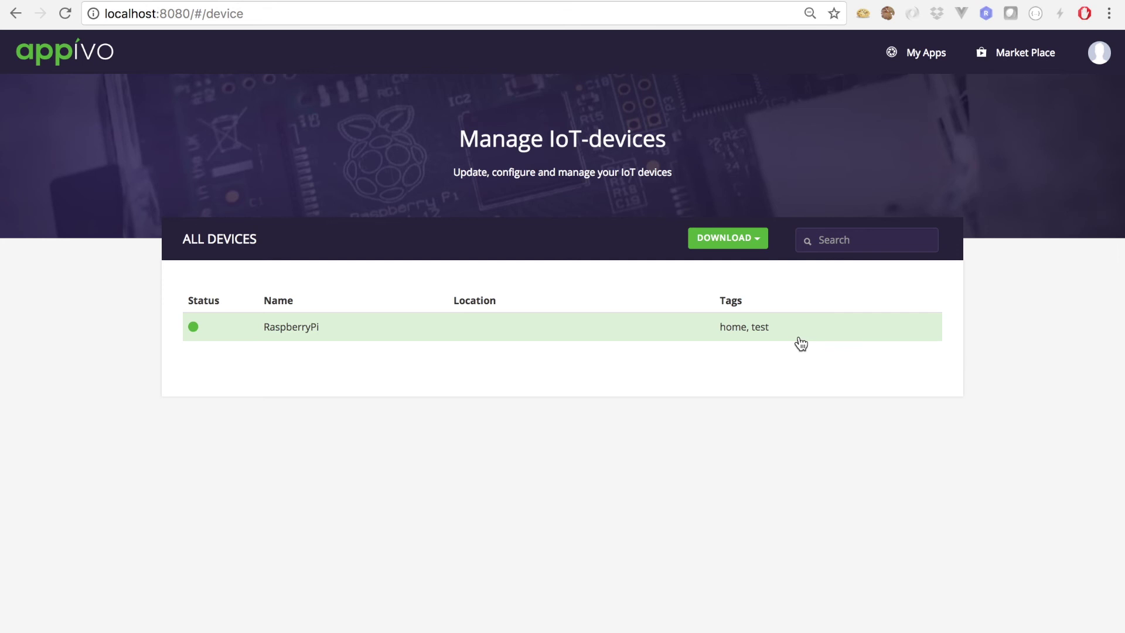
Open the device assignment settings of the SensorData app in the Market Place.
click(1021, 62)
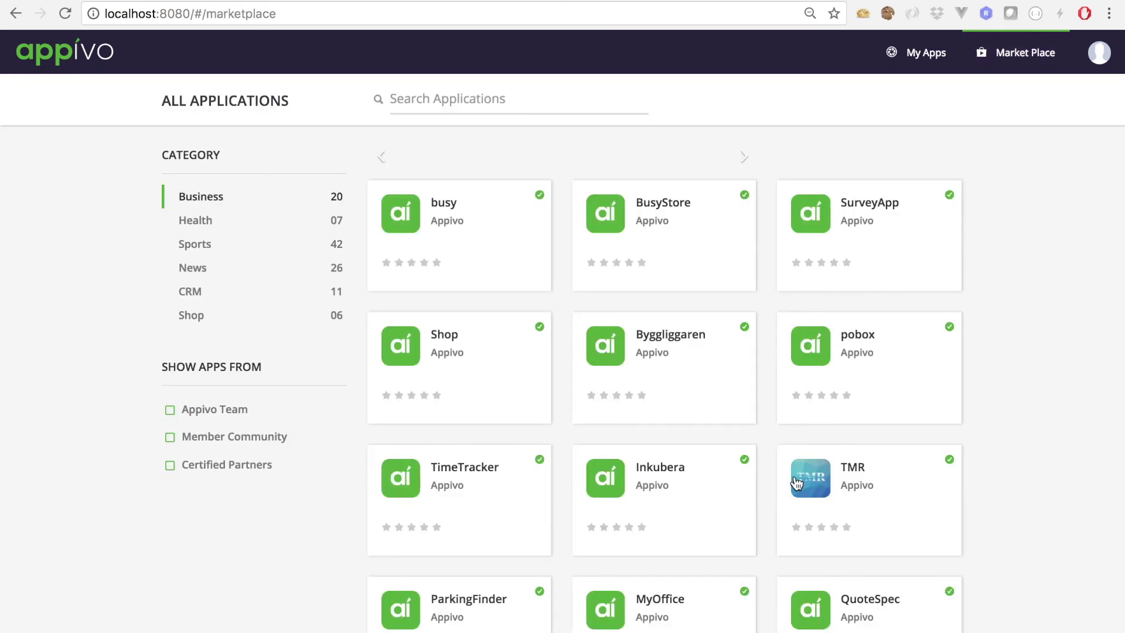
scroll(795, 481, down, 10)
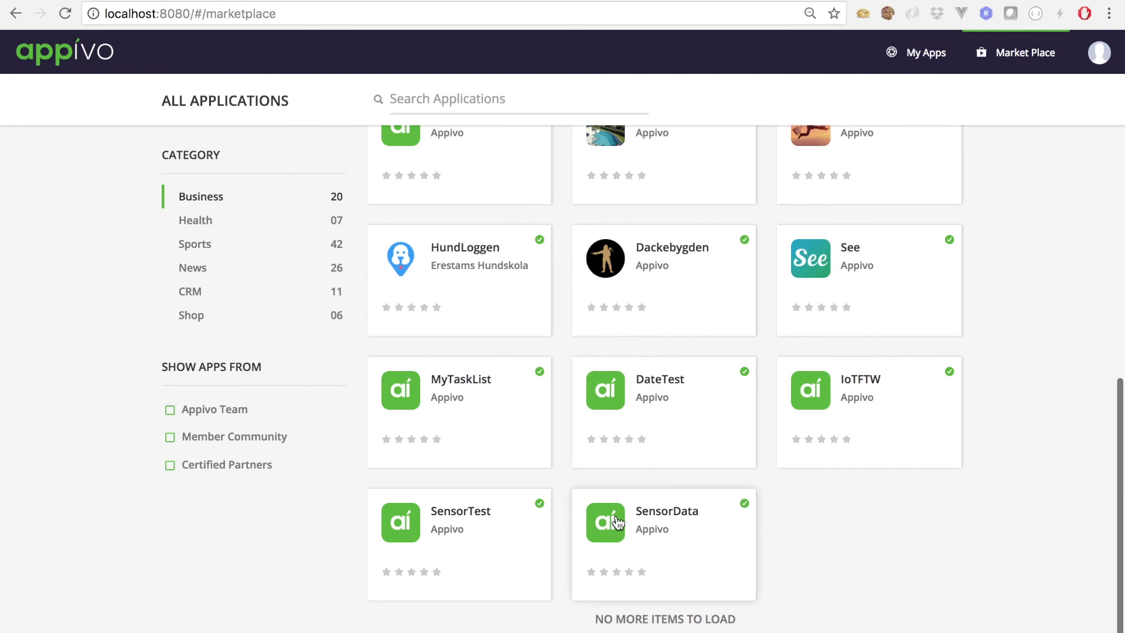
click(617, 522)
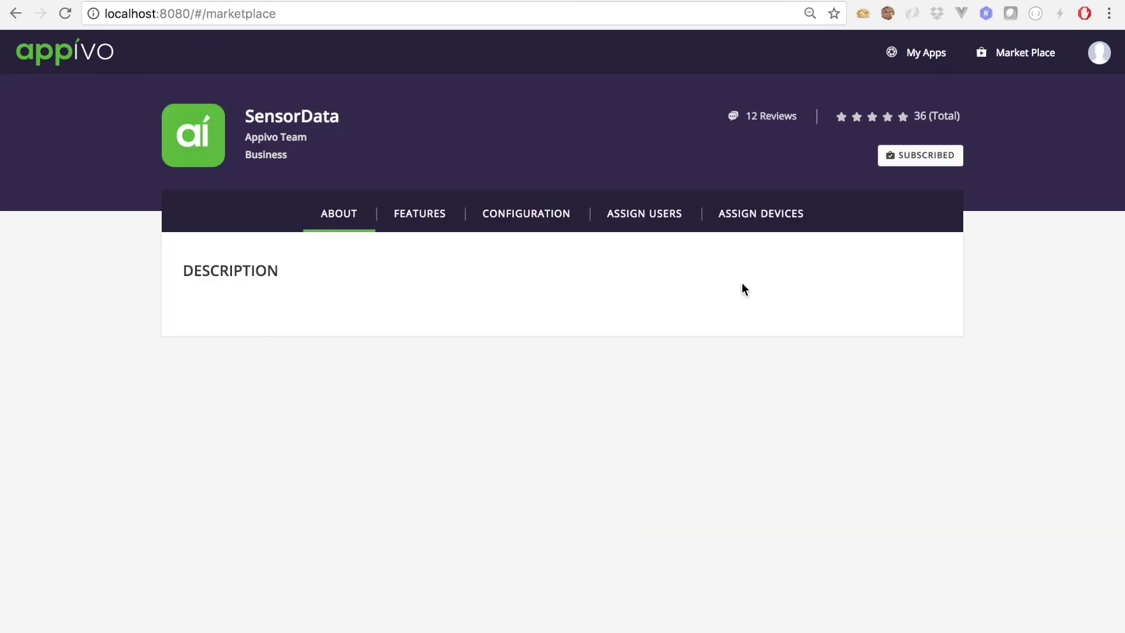
click(749, 225)
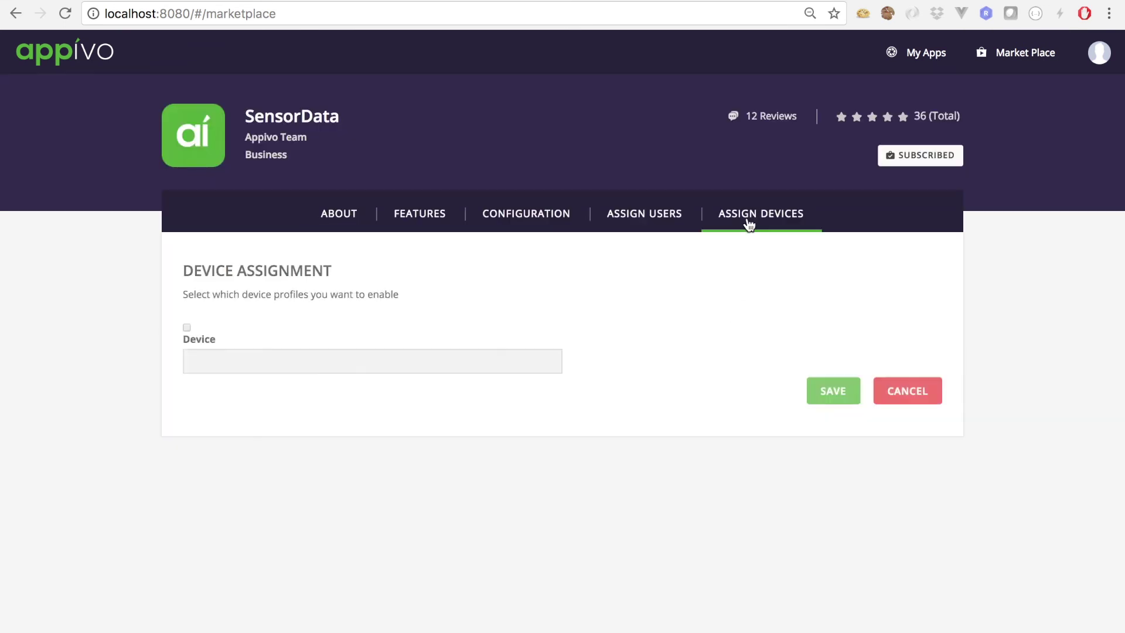
Enable the Device profile for devices tagged home and save the assignment.
click(187, 328)
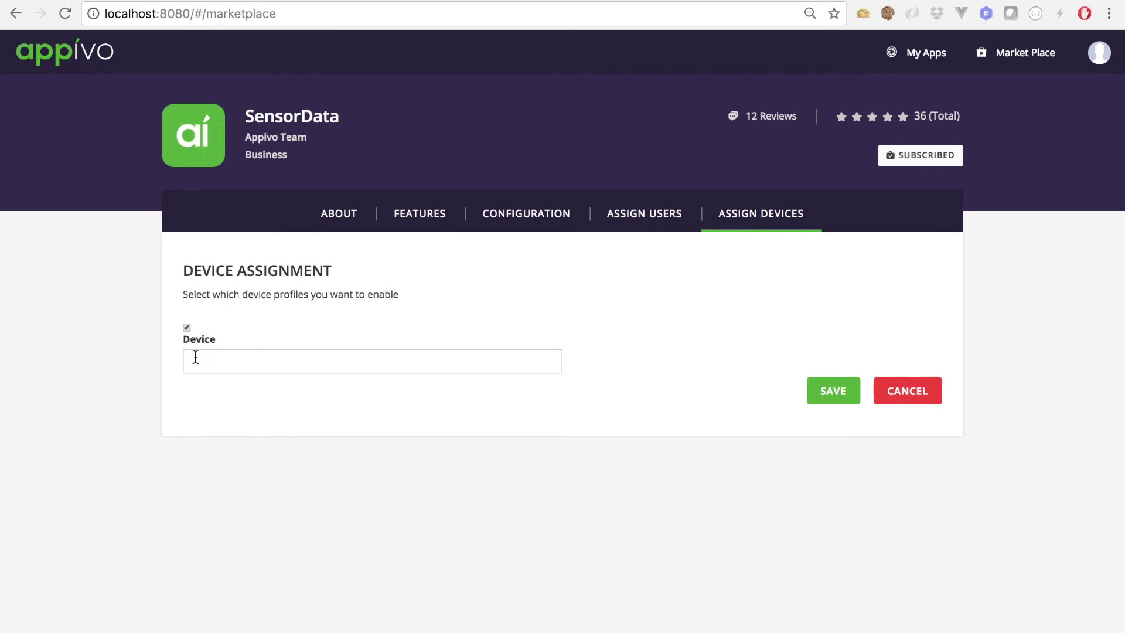
click(205, 356)
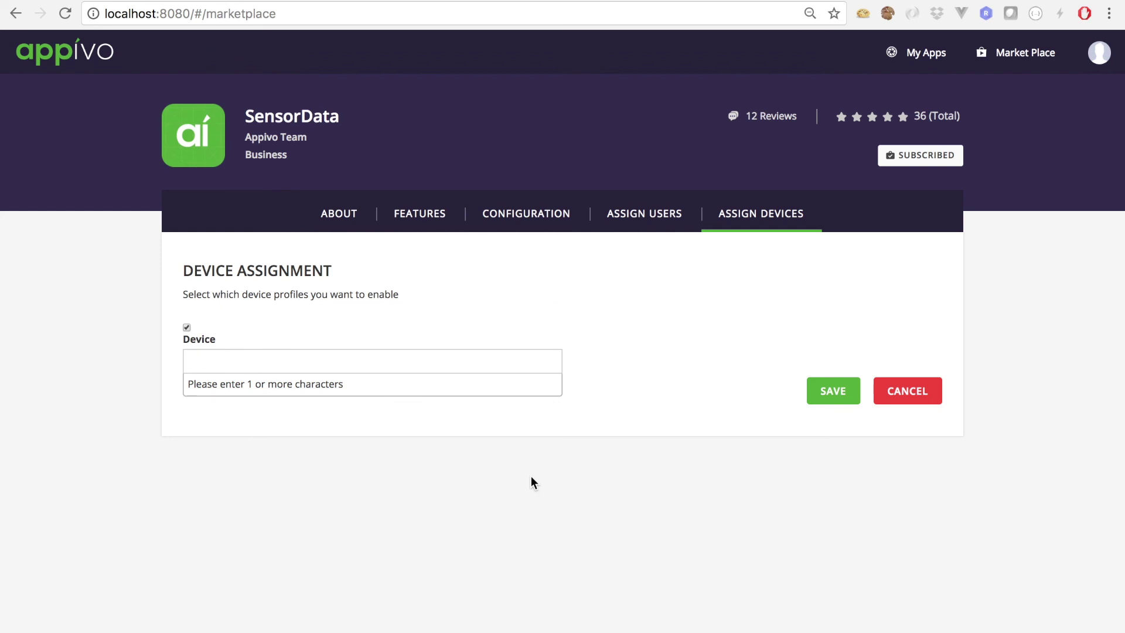
text(h)
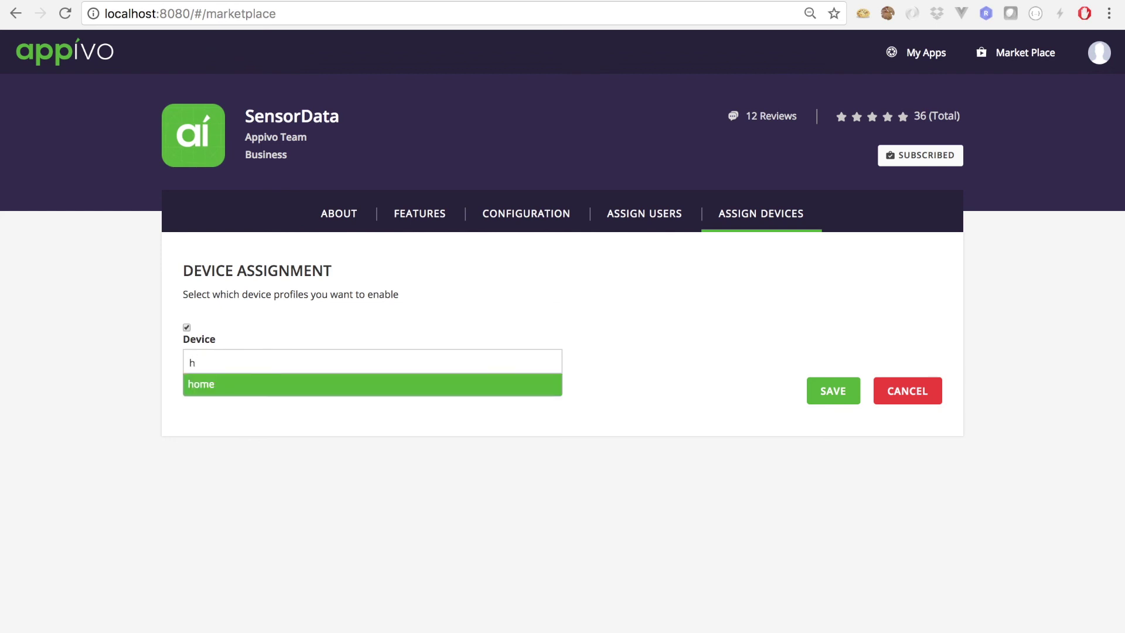
key(Return)
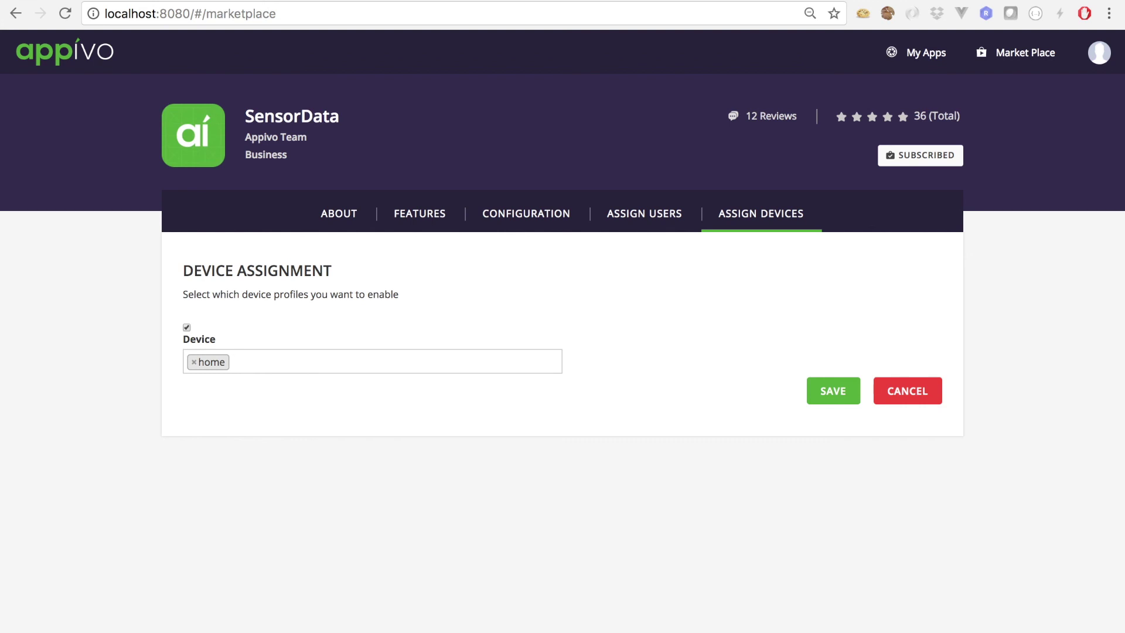
click(833, 397)
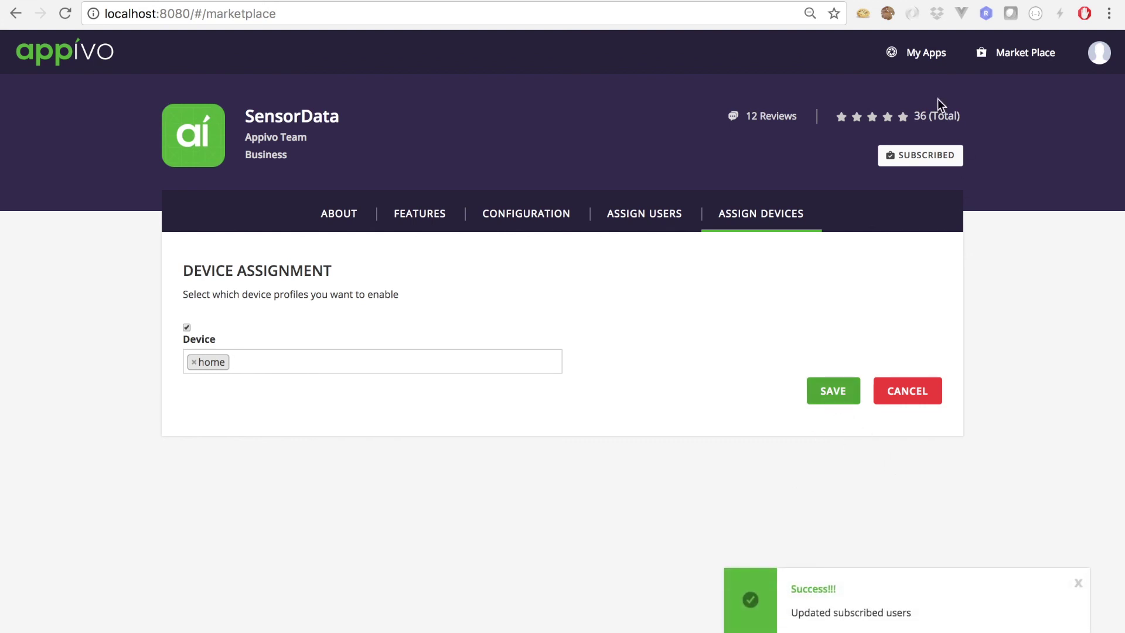
Launch the SensorData app from My Apps and refresh the sensor values grid three times.
click(925, 58)
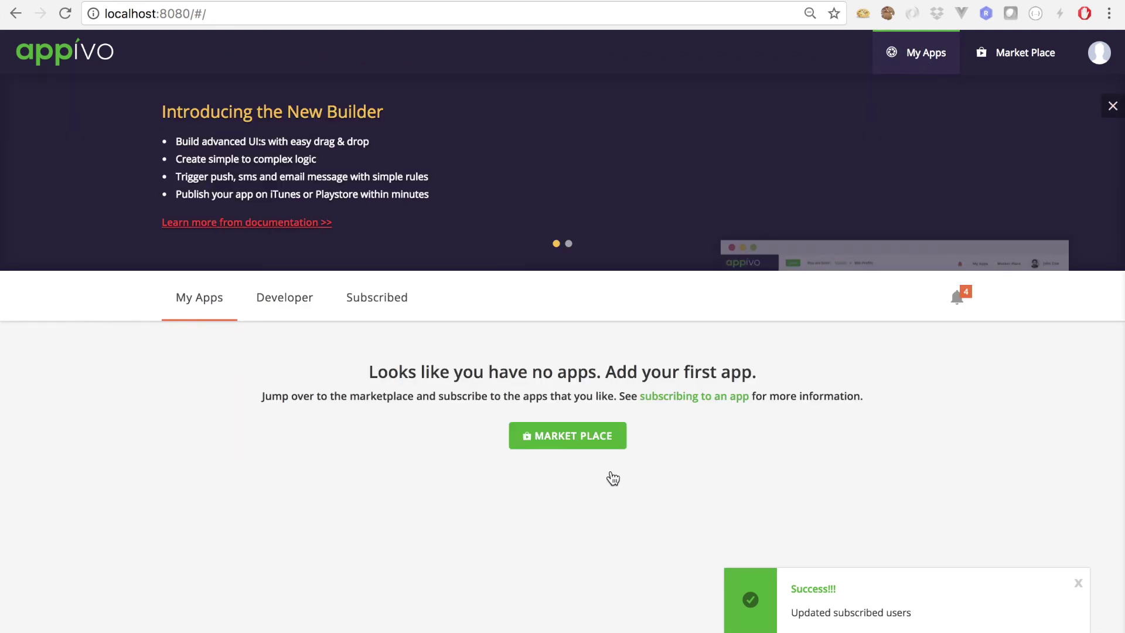
scroll(544, 477, down, 10)
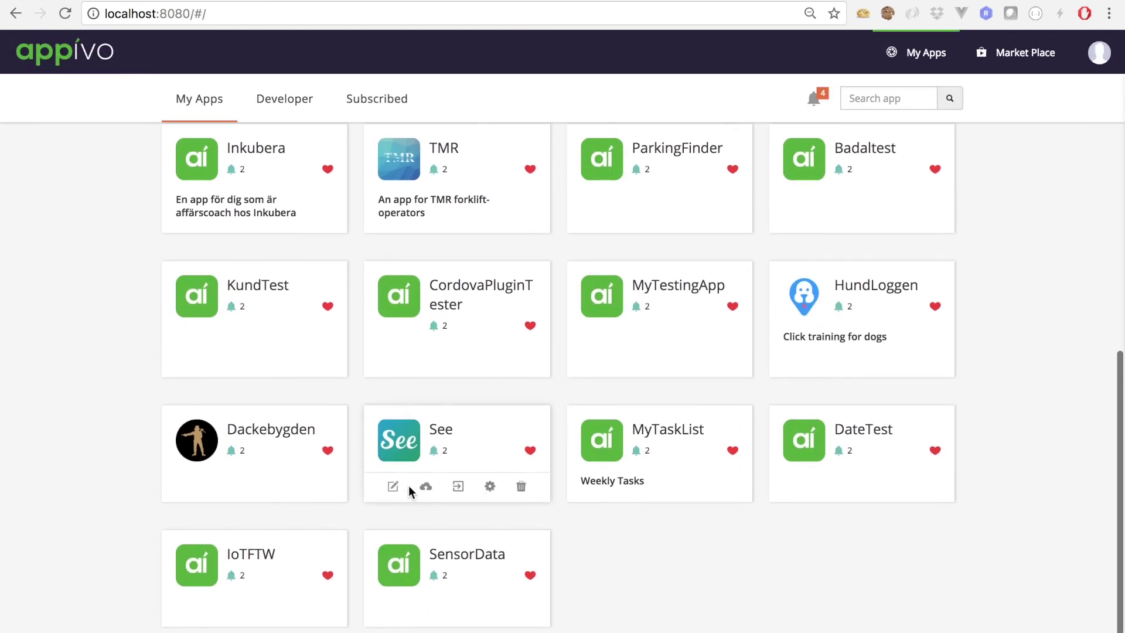
click(405, 565)
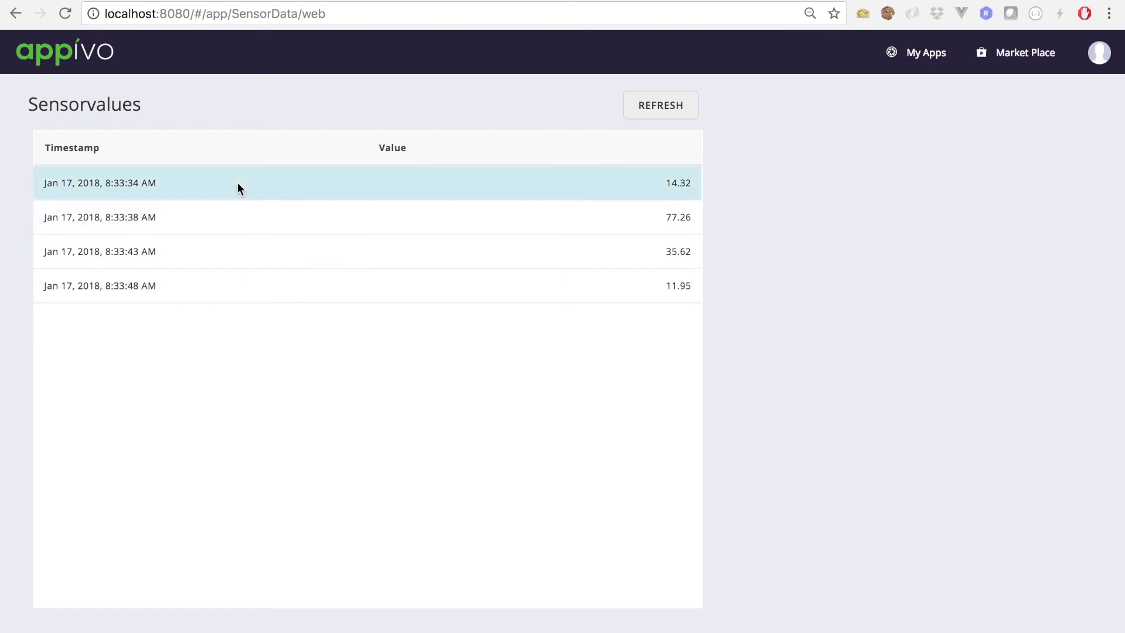
click(658, 108)
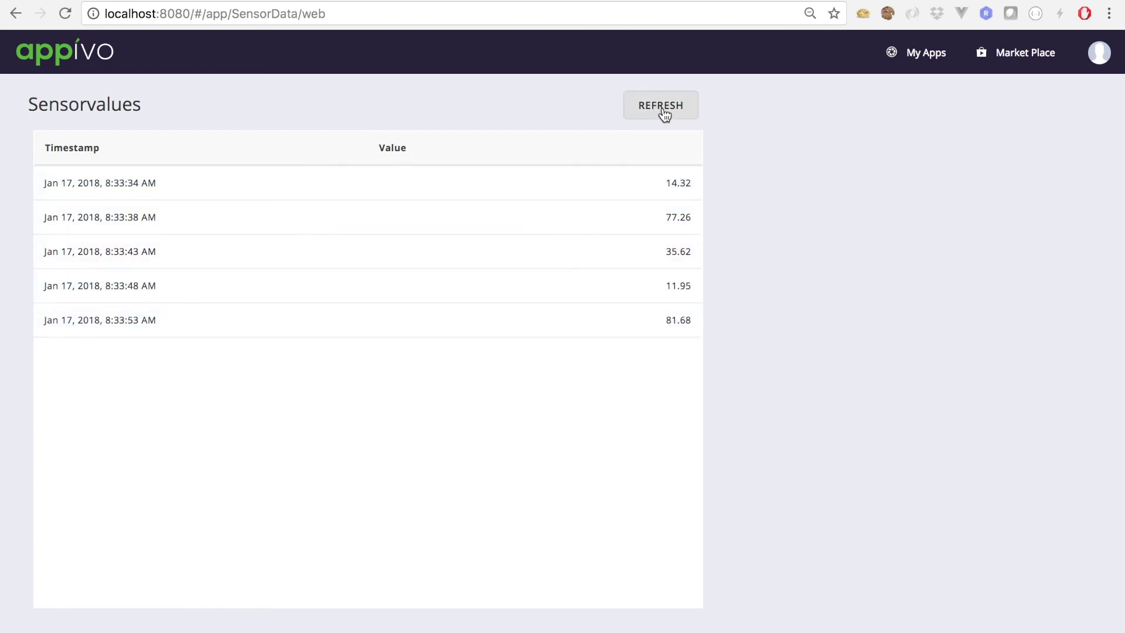
click(663, 111)
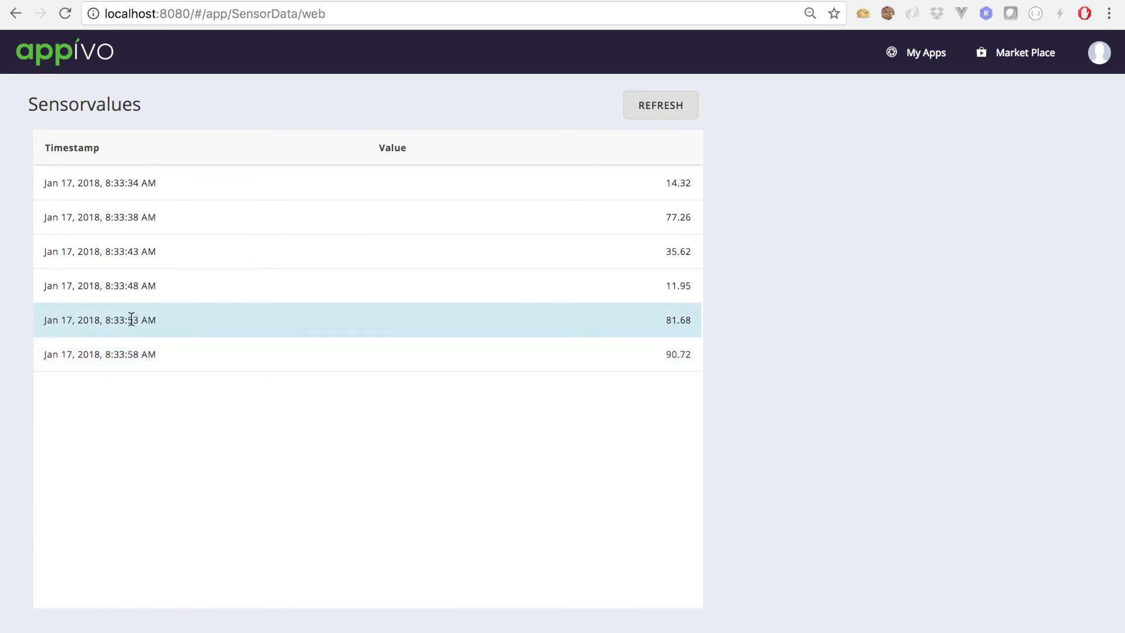
click(661, 107)
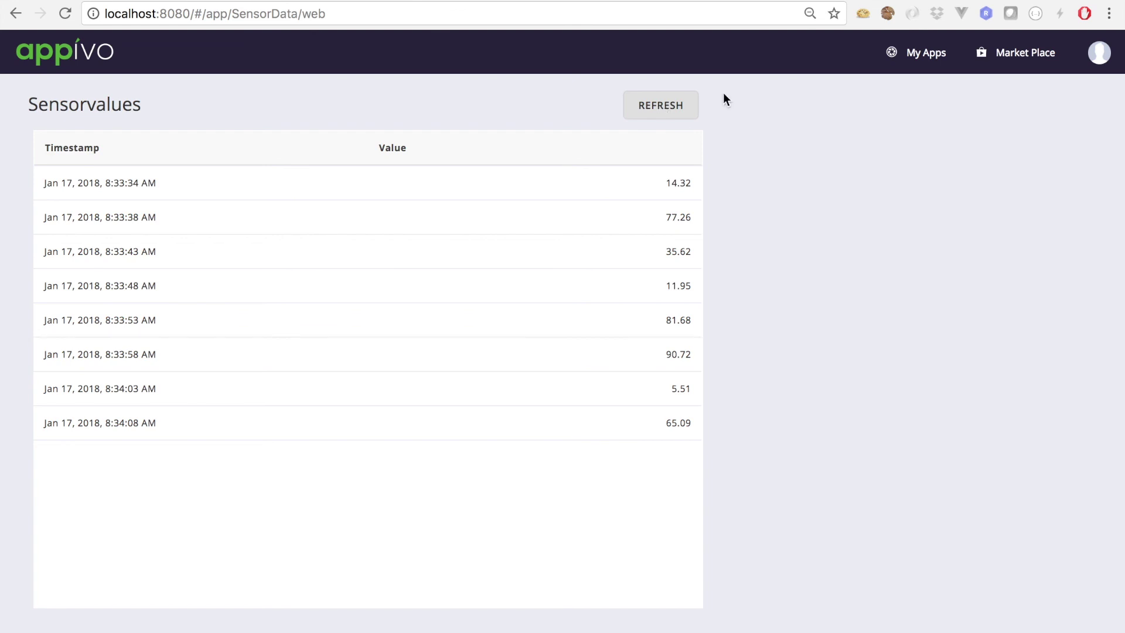
Bring up the account options.
click(1099, 59)
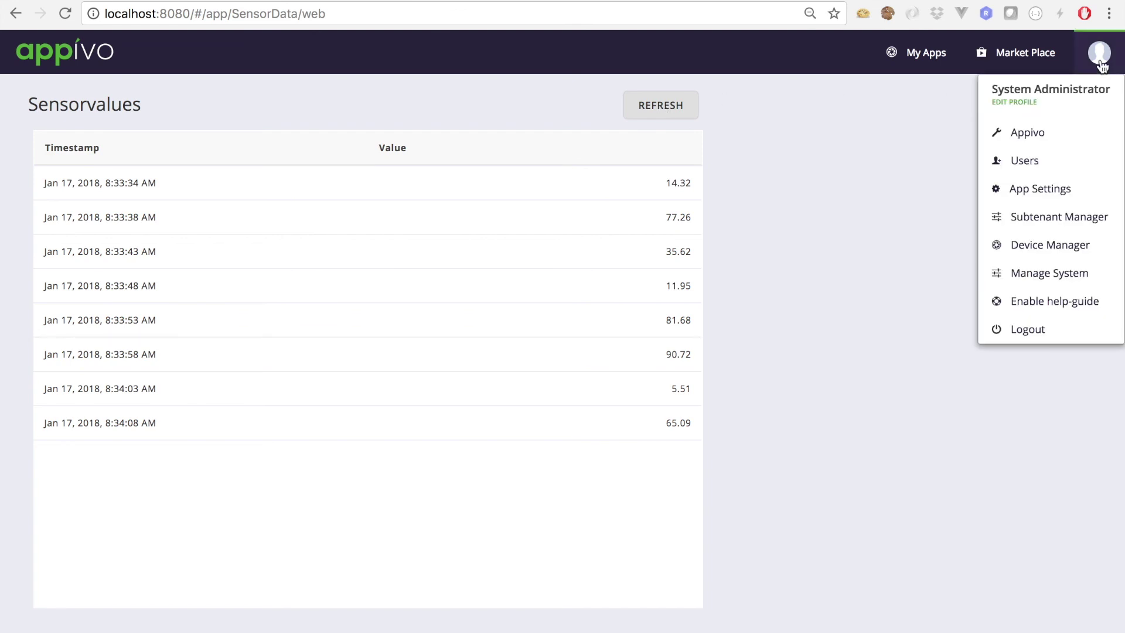